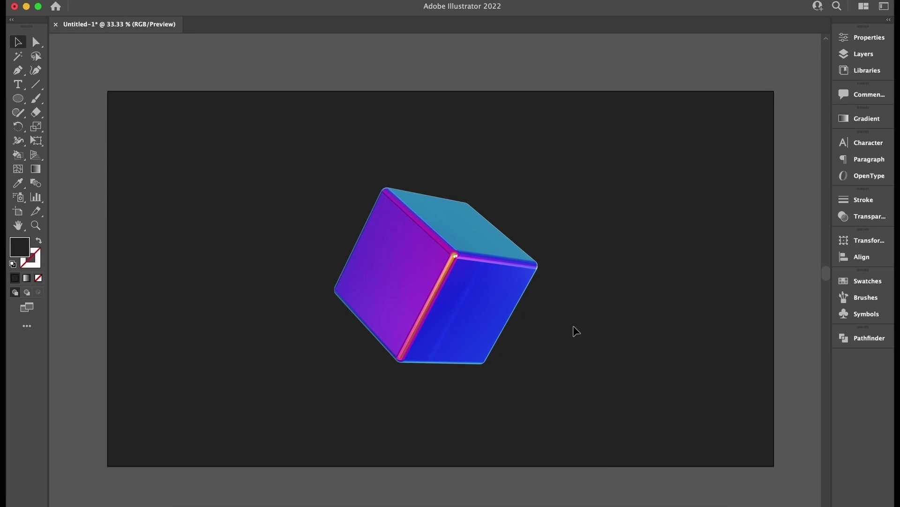
- Move the dark face shape away from the cube's purple face and undo the move
mouse_move(469, 297)
mouse_down()
mouse_move(501, 281)
mouse_move(426, 307)
mouse_move(460, 302)
mouse_up()
click(625, 291)
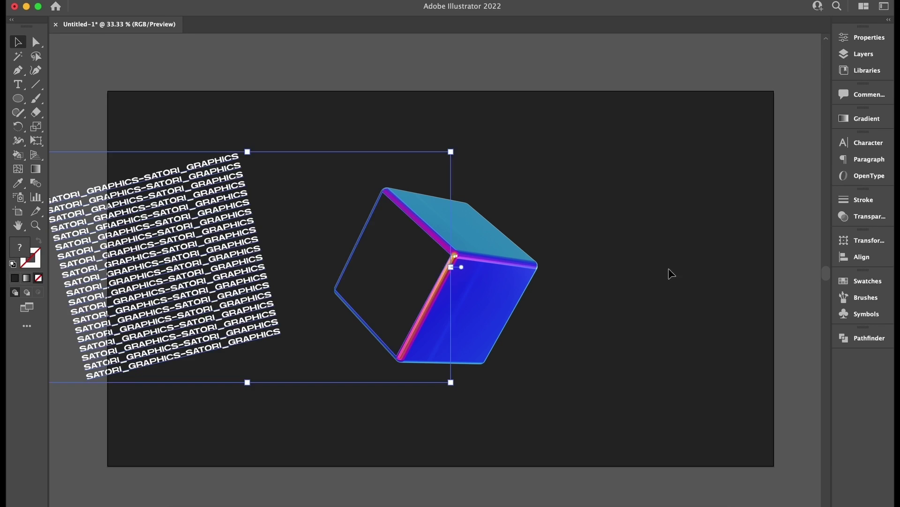
key(super+shift+a)
drag(368, 267, 419, 255)
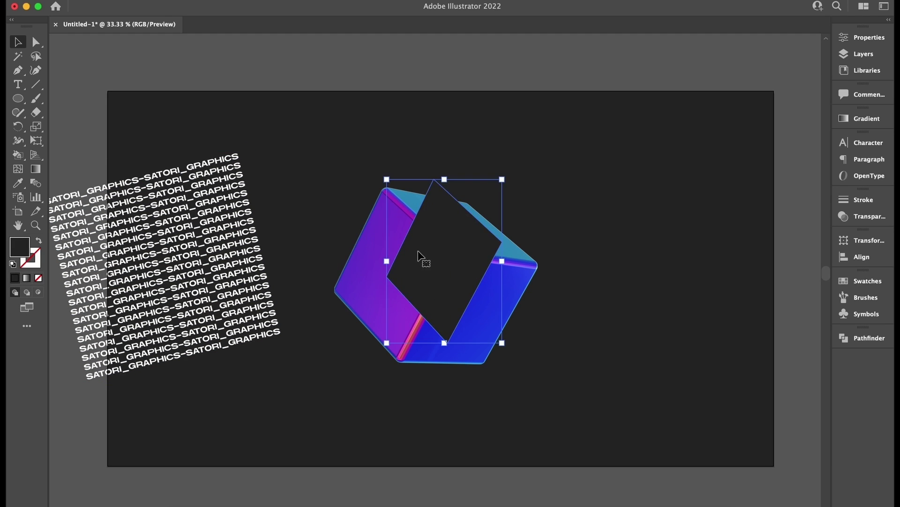
key(super+z)
- Adjust the corner points of the dark shape to fit the edges of the cube's purple face
scroll(388, 268, up, 3)
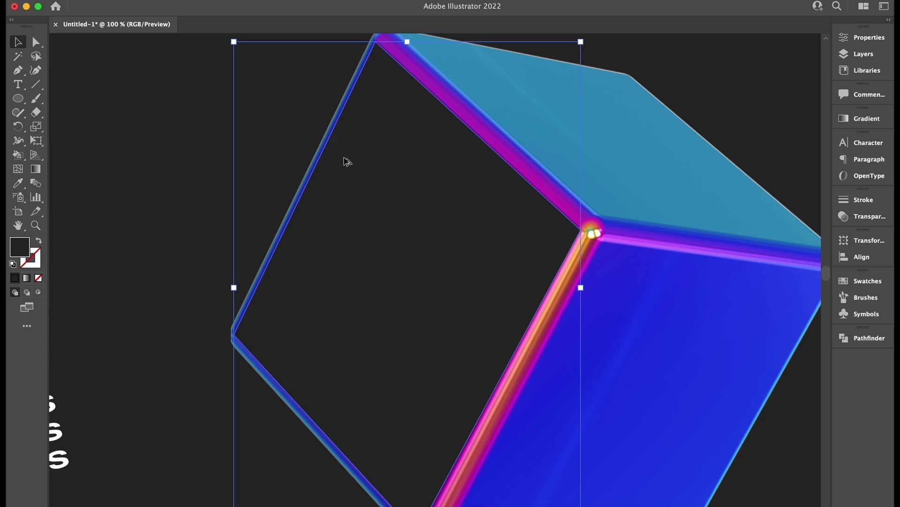
scroll(297, 200, down, 1)
click(224, 138)
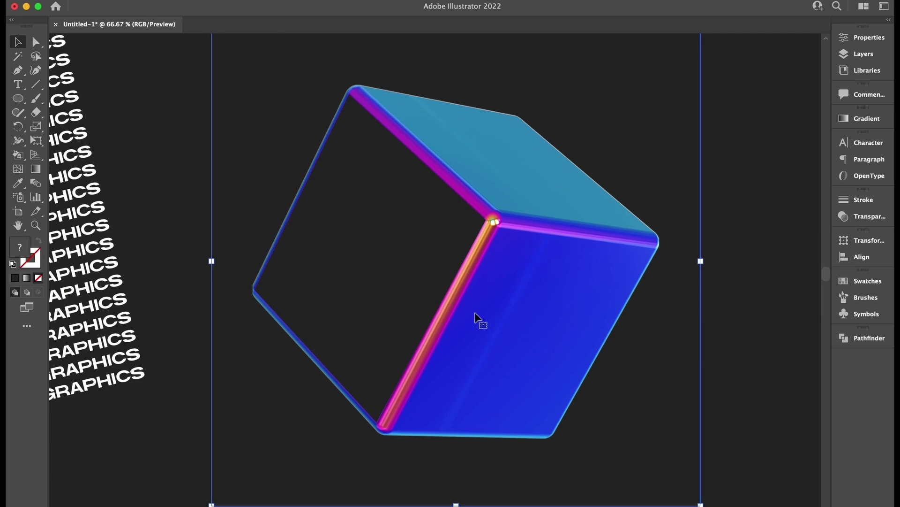
scroll(411, 389, up, 3)
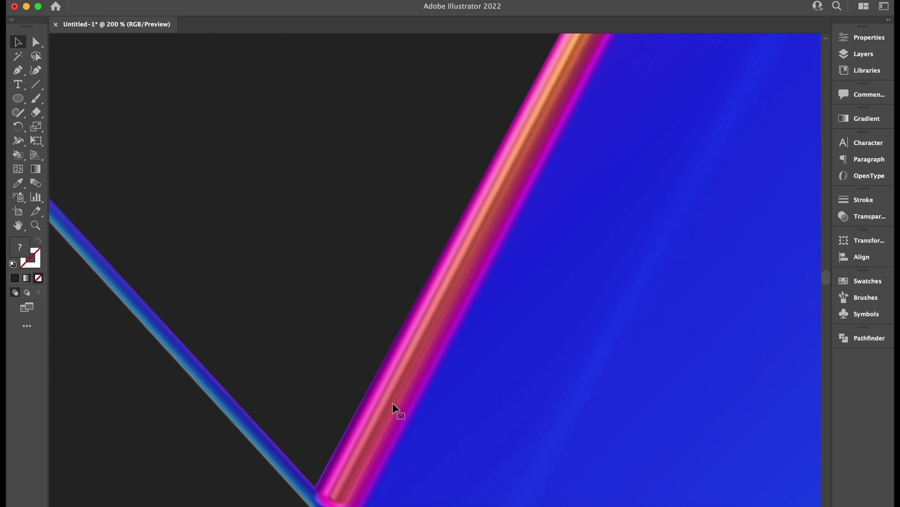
key(a)
drag(315, 486, 319, 493)
scroll(318, 493, down, 4)
click(624, 365)
drag(619, 368, 621, 368)
- Lock the cube image and clear the selection
key(v)
click(553, 277)
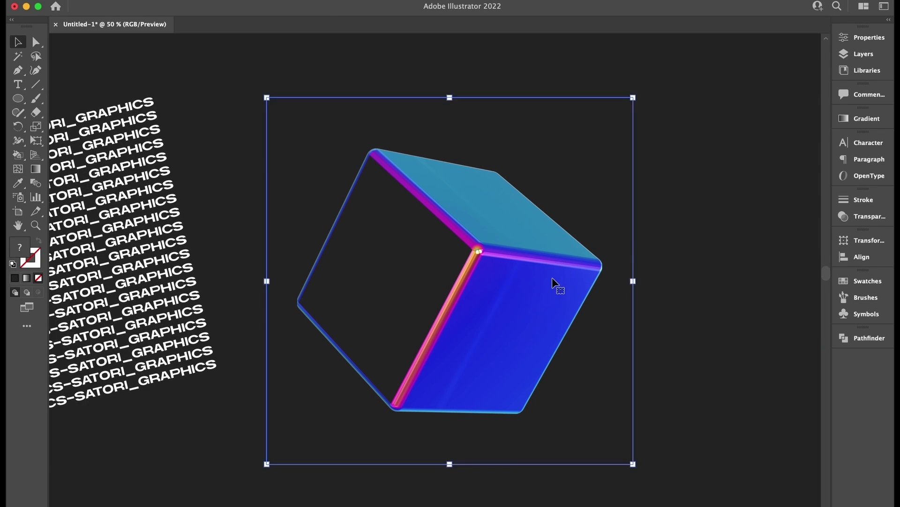
key(super)
click(592, 287)
key(super+shift+a)
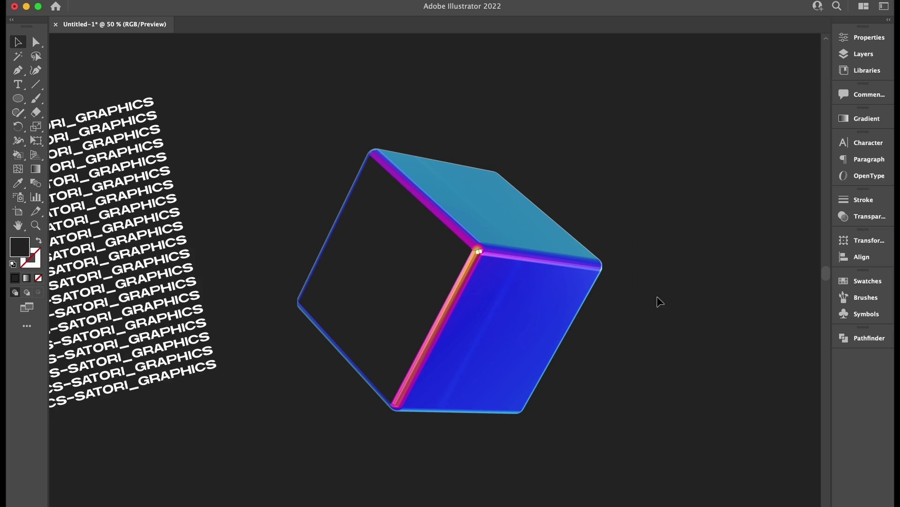
- Place the SATORI_GRAPHICS text block over the dark cube face, scale it down, and select both objects
click(217, 324)
drag(217, 323, 523, 342)
drag(560, 393, 523, 380)
drag(475, 308, 522, 319)
click(741, 273)
click(413, 272)
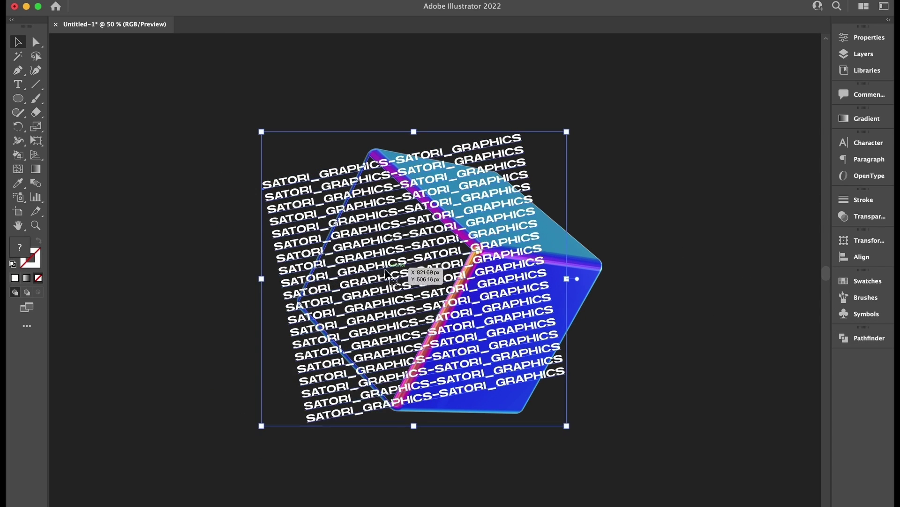
- Try moving the text block and dark face shape together, and undo the move
drag(533, 236, 485, 297)
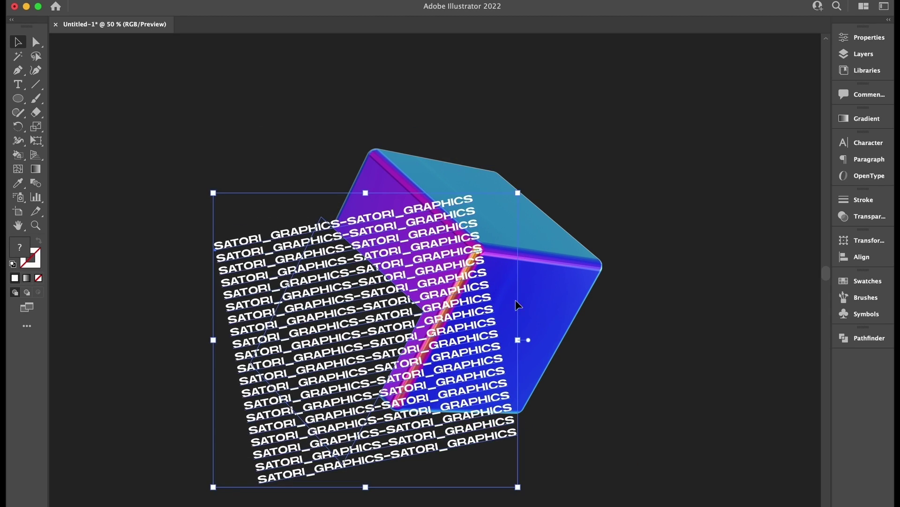
click(698, 268)
key(super+z)
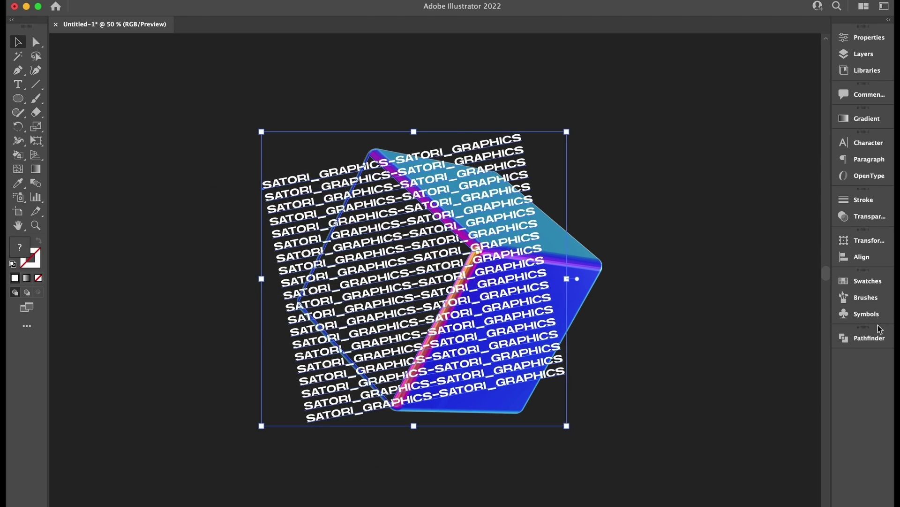
- Try the Exclude and Intersect shape modes as live compound shapes on the text block and dark face shape
click(869, 338)
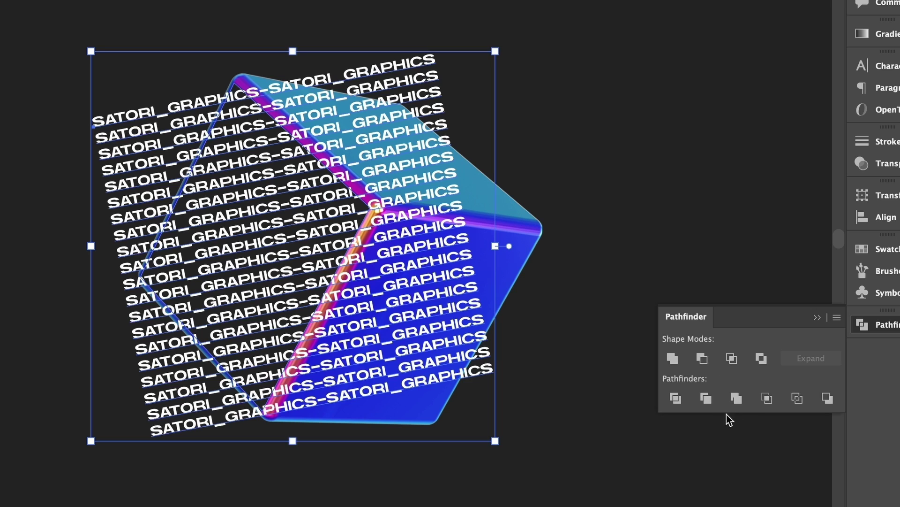
click(762, 359)
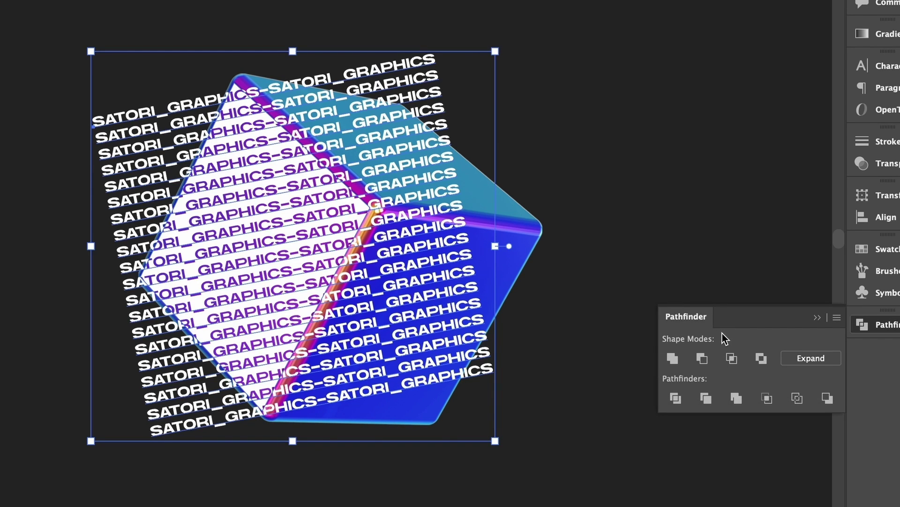
click(732, 358)
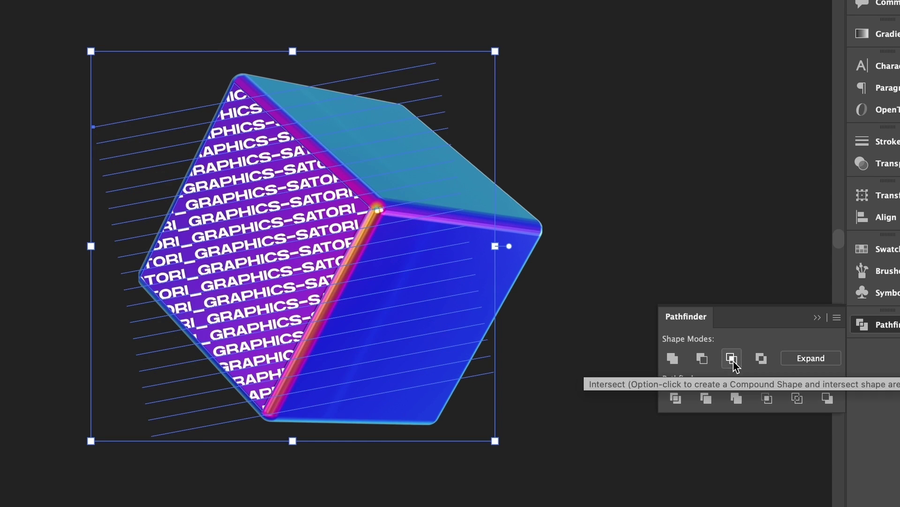
click(714, 94)
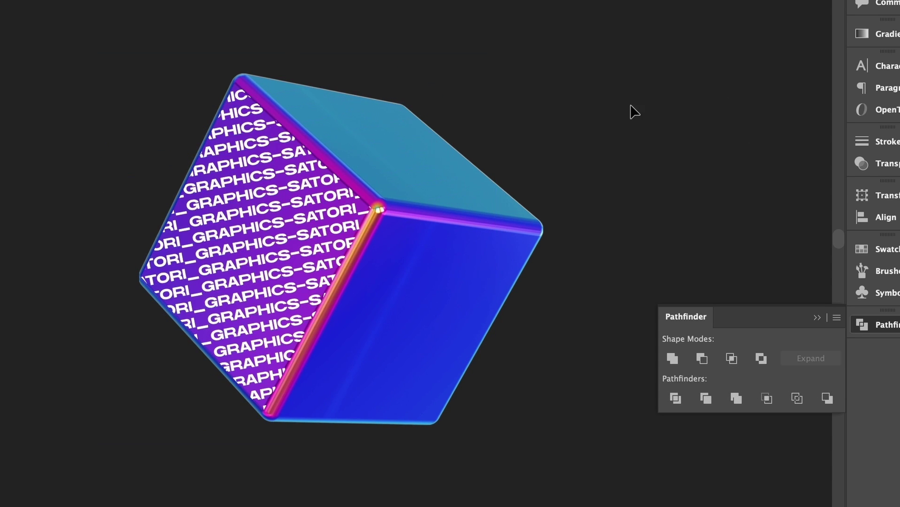
- Undo the Intersect and create a Minus Front compound shape that cuts the text out of the dark face
key(super+z)
alt+click(702, 357)
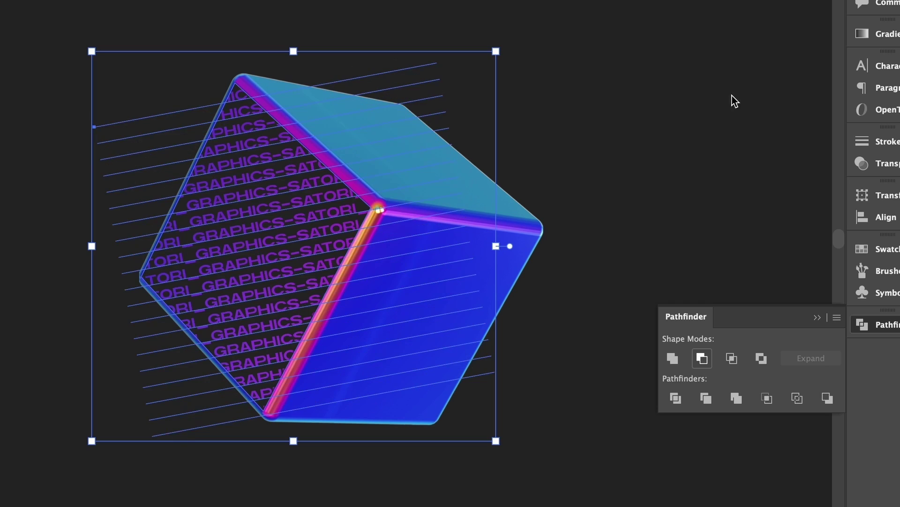
click(737, 115)
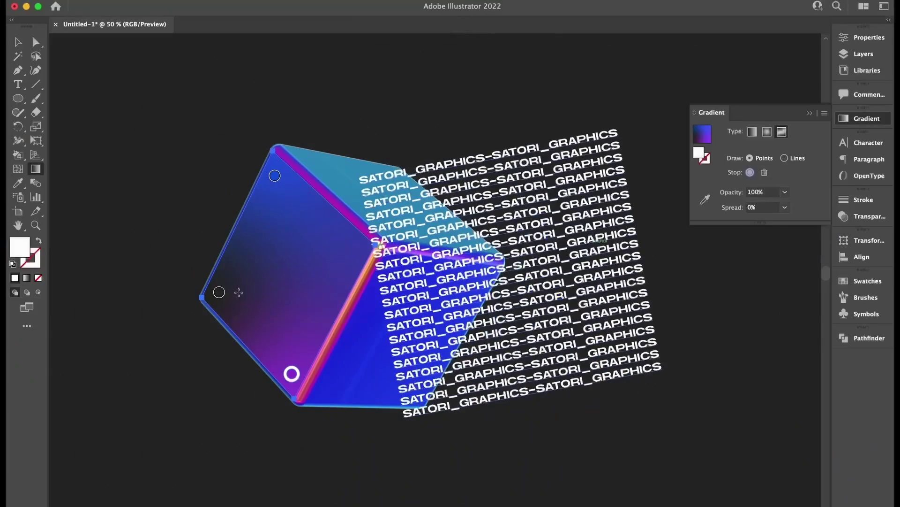
- Remove the dark colour point from the cube face's freeform gradient, leaving the blue and purple points
click(217, 291)
drag(217, 291, 192, 242)
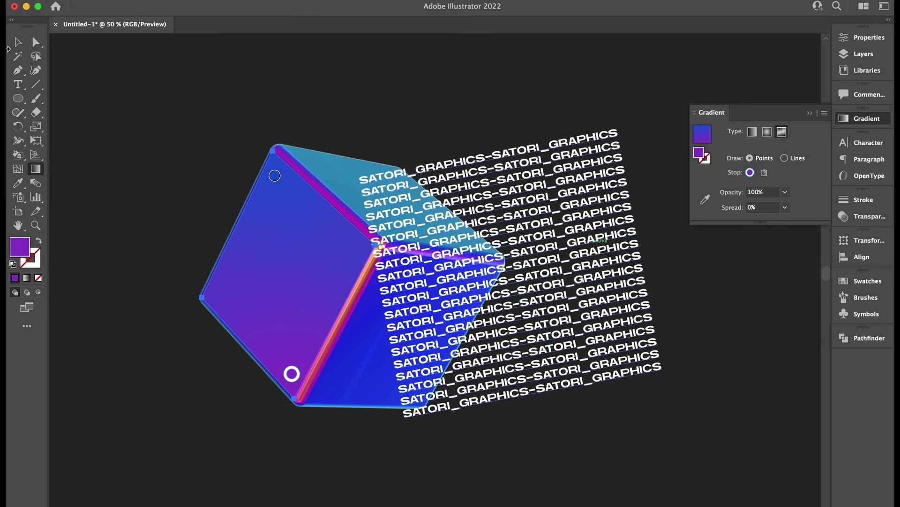
click(17, 43)
click(432, 117)
- Move the text block over the gradient cube face and combine both as an Intersect compound shape
drag(558, 195, 344, 196)
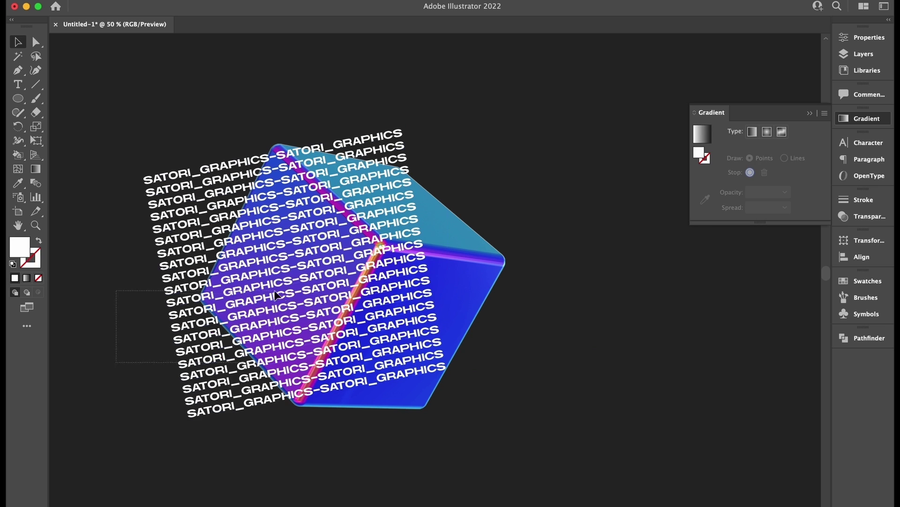
click(855, 338)
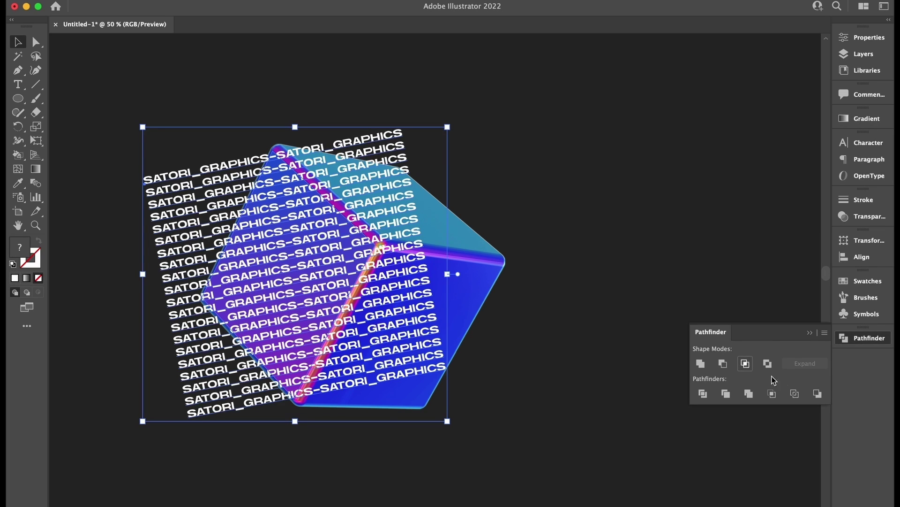
click(615, 225)
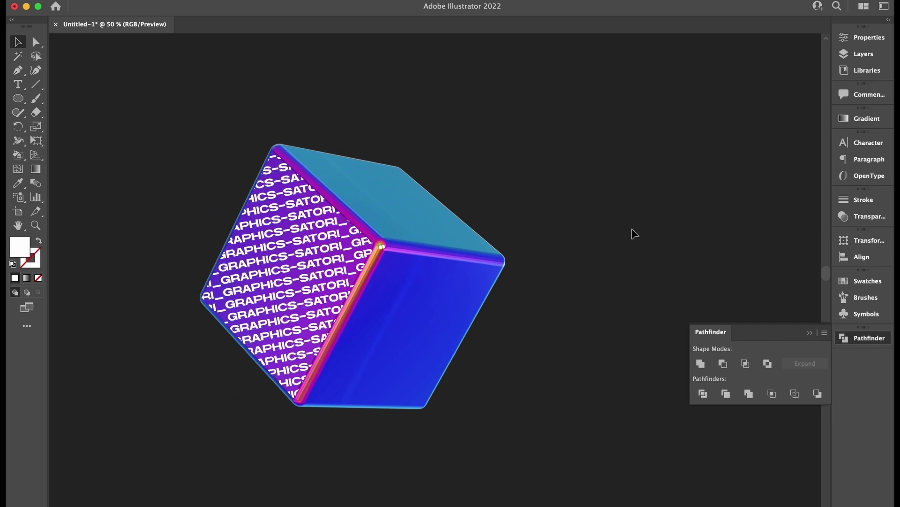
- Delete characters from a middle line of the live text in the compound shape and undo most of the deletions
drag(615, 225, 675, 232)
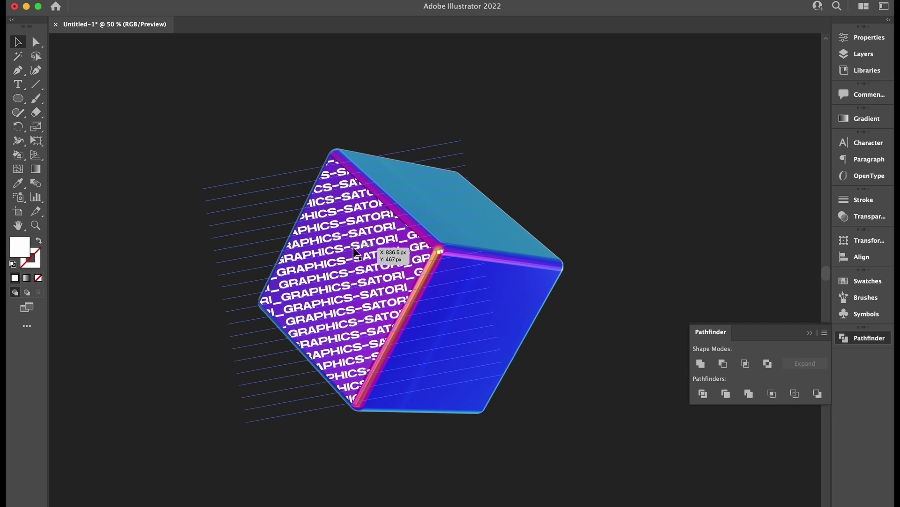
double_click(362, 256)
key(BackSpace)
key(BackSpace)
key(BackSpace)
key(BackSpace)
key(super+z)
key(super+z)
key(super+z)
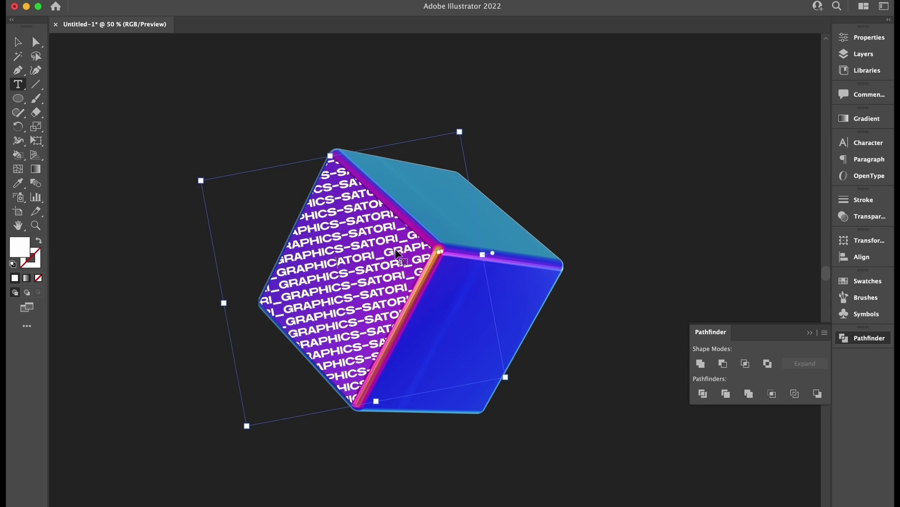
- Recolour all the live text on the cube face with a bright pink fill
triple_click(340, 222)
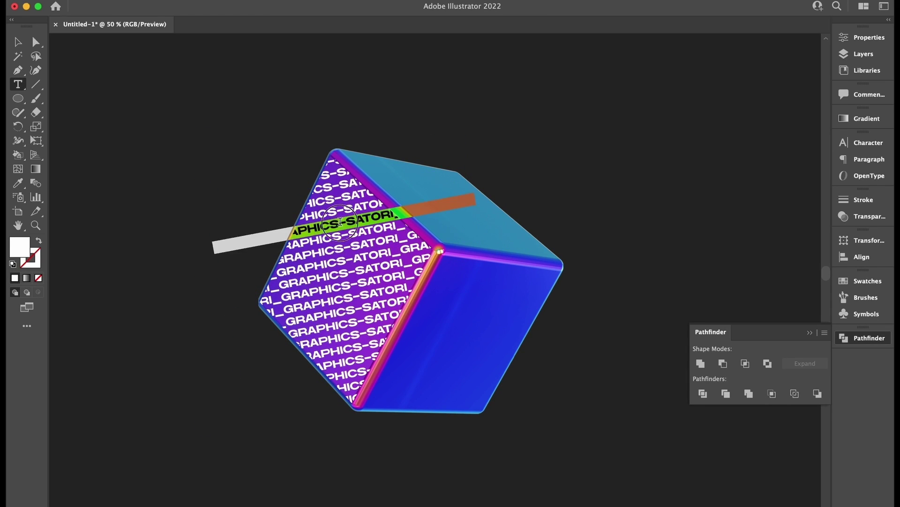
drag(335, 236, 428, 386)
drag(362, 397, 270, 159)
double_click(22, 247)
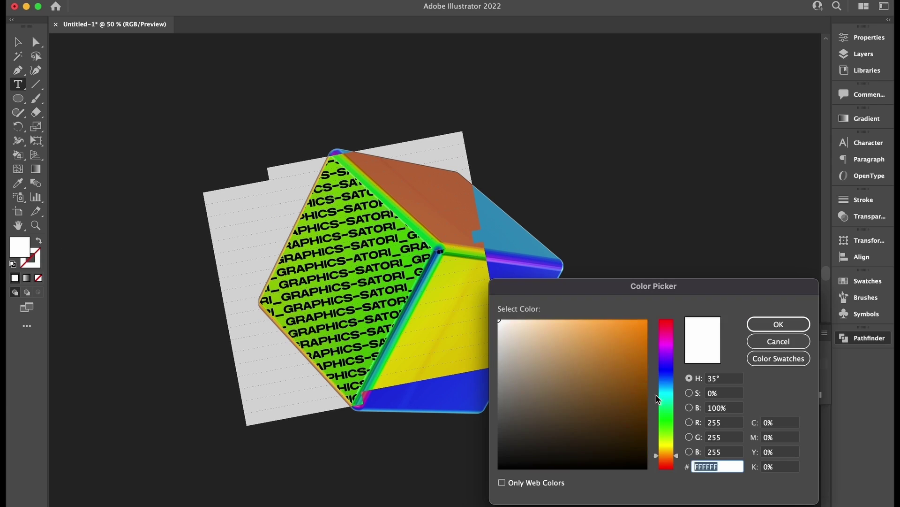
drag(669, 343, 669, 351)
drag(562, 321, 576, 319)
drag(673, 352, 671, 340)
click(793, 323)
click(18, 43)
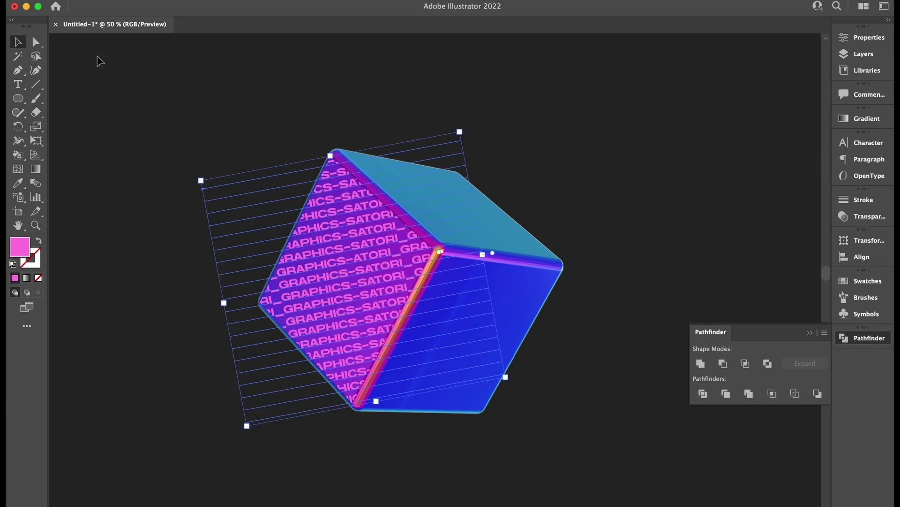
click(223, 69)
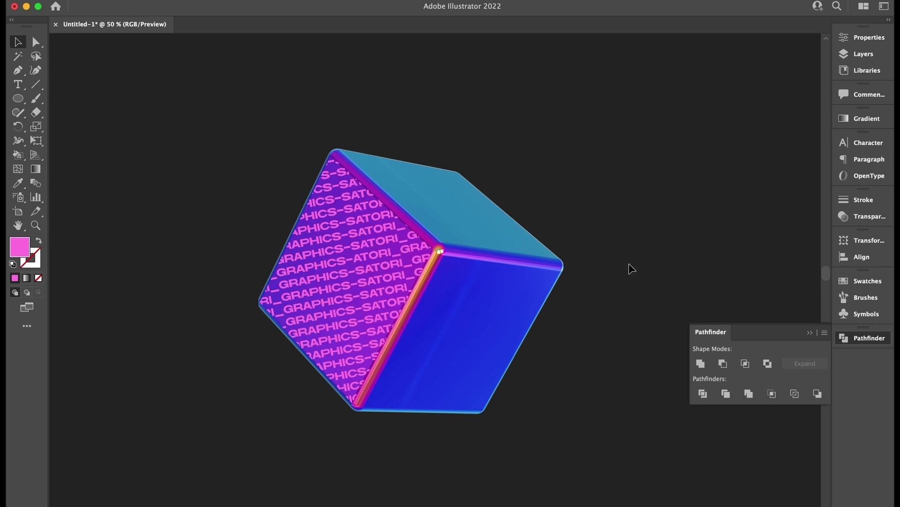
- Centre the pink circle over the four dark squares
scroll(559, 315, down, 1)
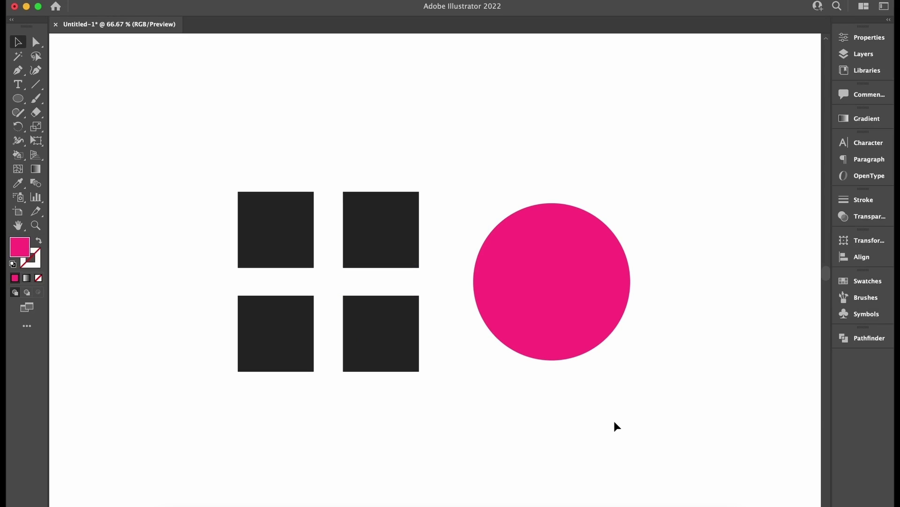
drag(615, 402, 627, 400)
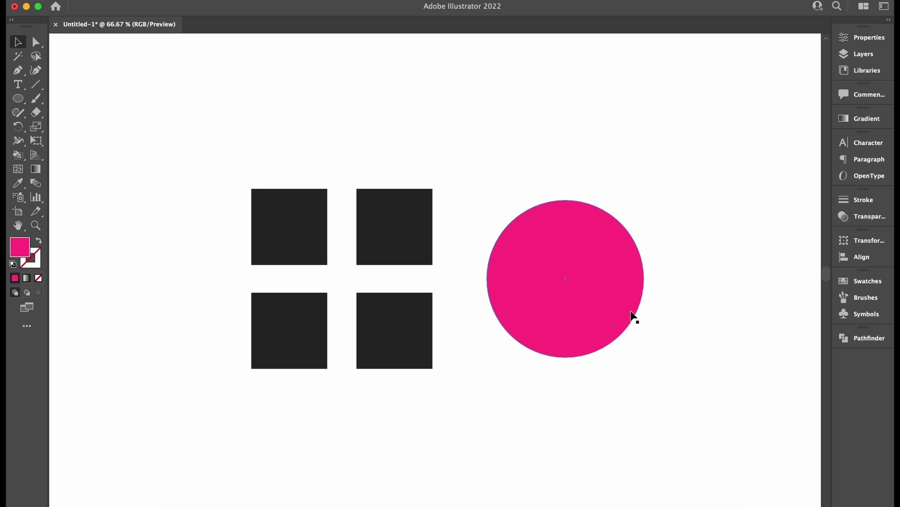
drag(629, 309, 392, 303)
click(535, 299)
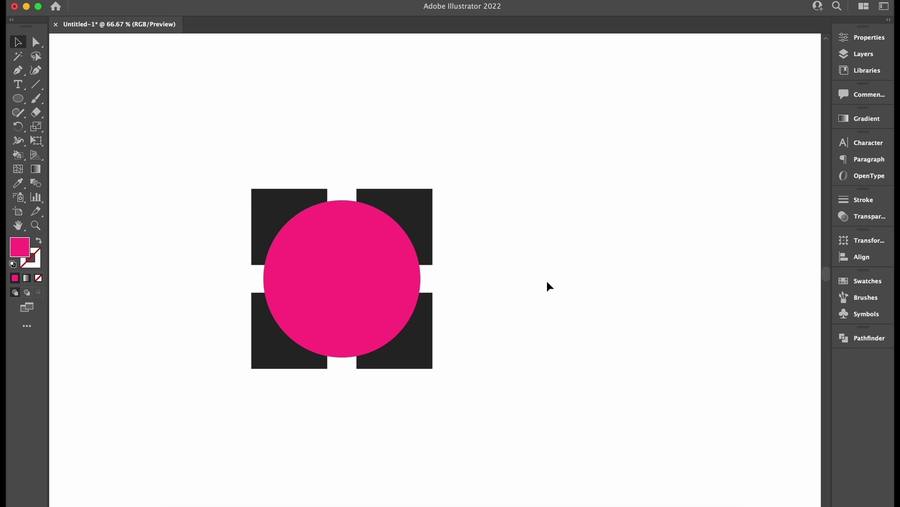
- Try subtracting the pink circle from the four dark squares with Minus Front, and undo it
drag(225, 143, 508, 378)
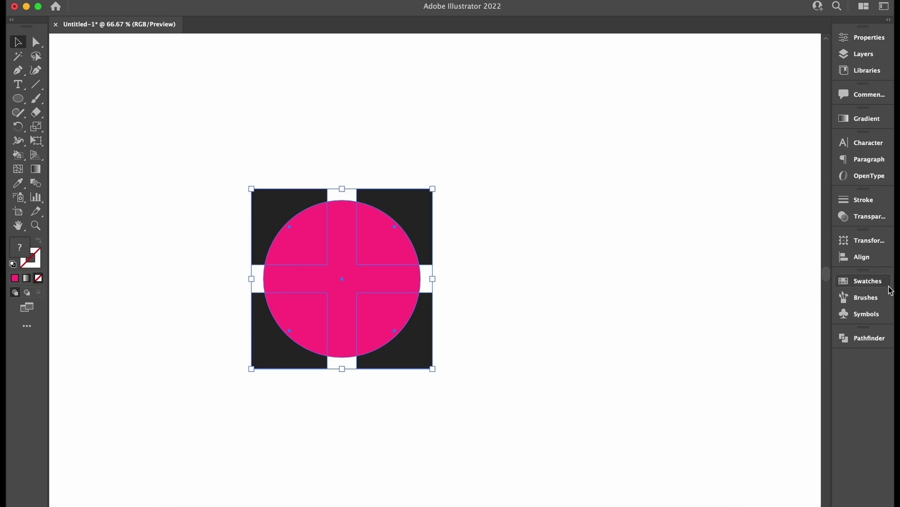
click(874, 340)
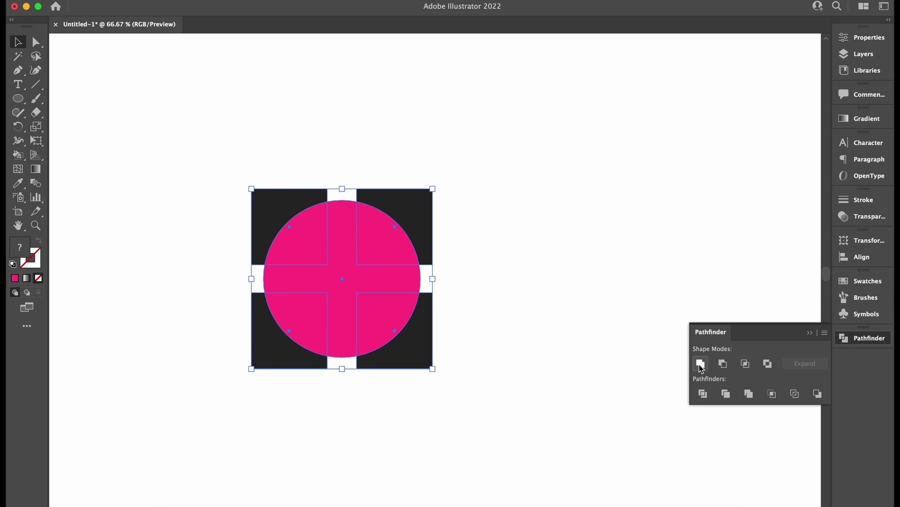
click(723, 365)
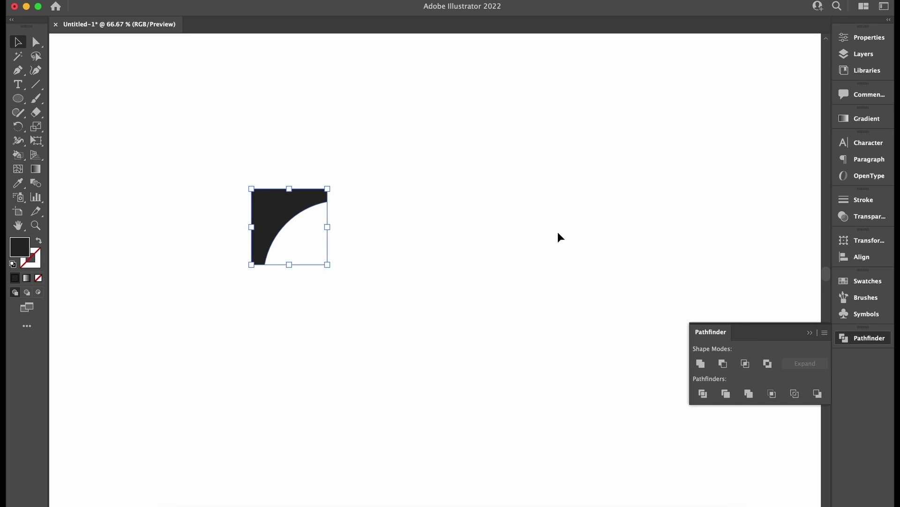
key(super+z)
click(422, 287)
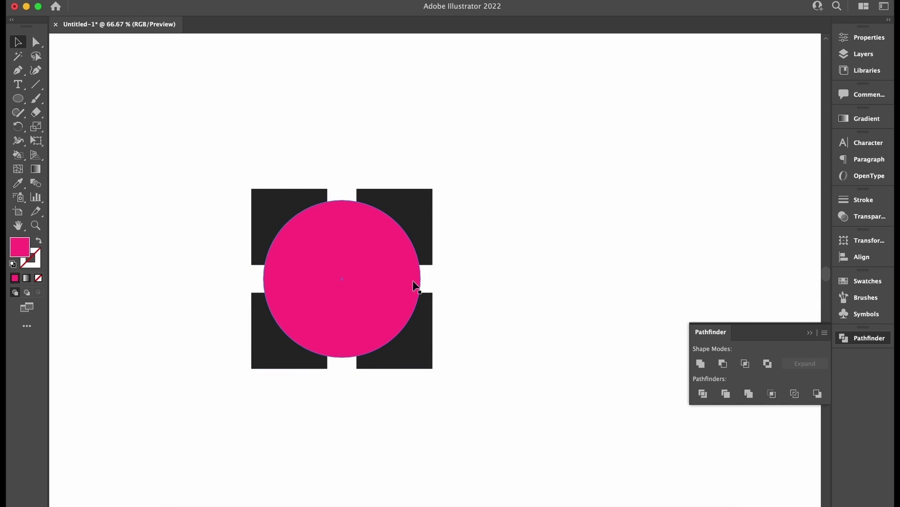
- Move the pink circle off the four squares and back over them, try Minus Front on all five shapes, and undo it
drag(407, 281, 576, 295)
drag(291, 136, 379, 334)
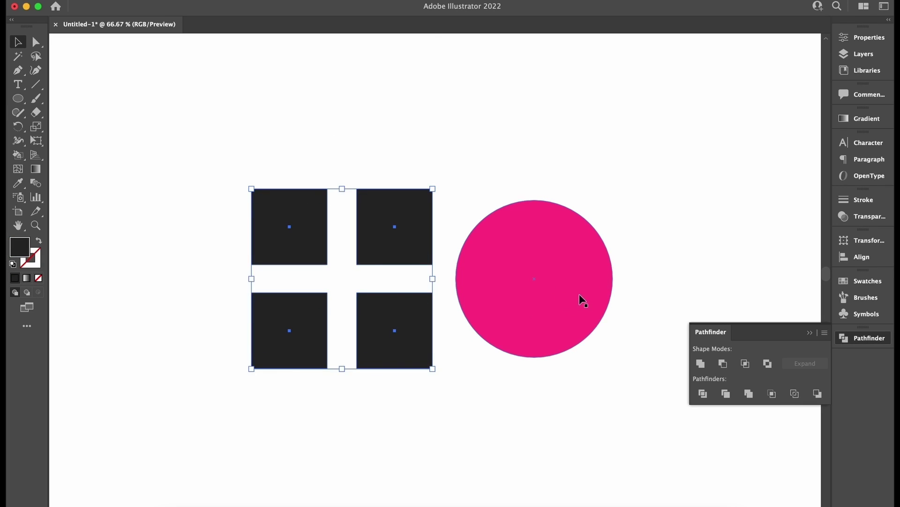
drag(578, 294, 389, 289)
key(super+a)
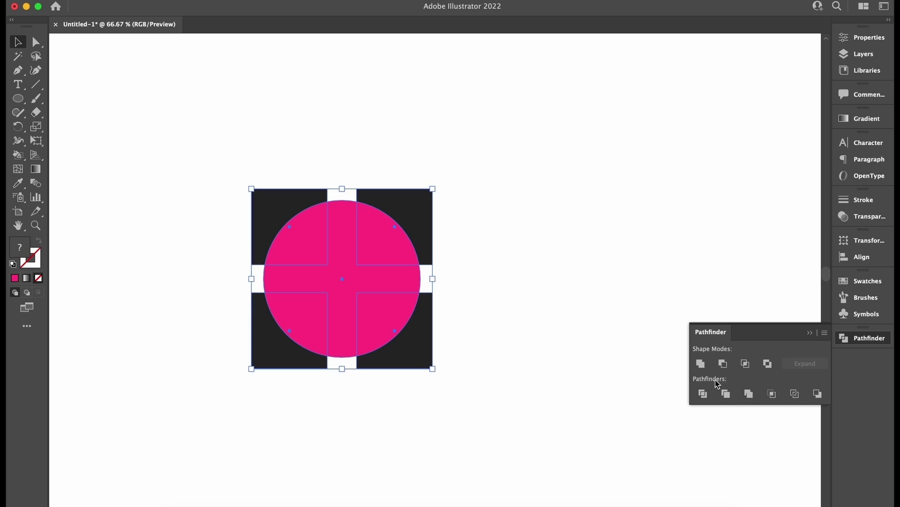
click(723, 364)
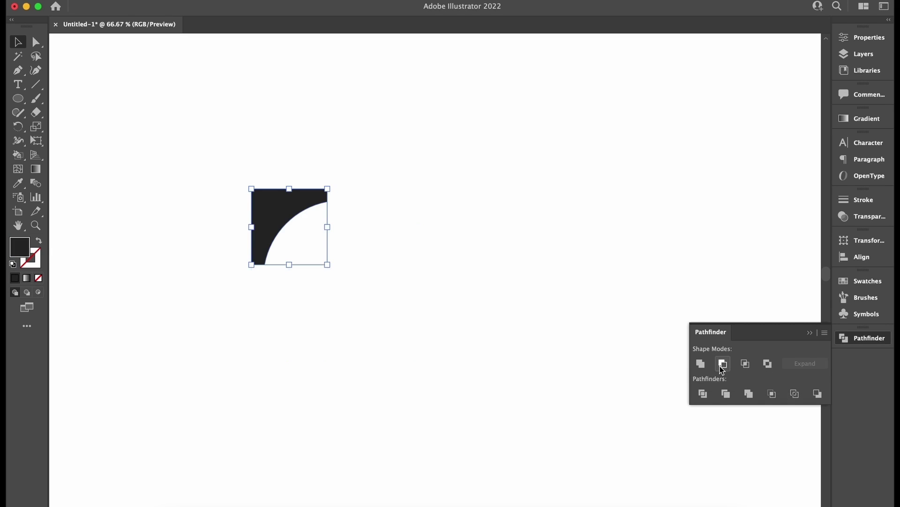
key(super+z)
- Make a compound shape from the four dark squares and centre the pink circle over them
click(562, 289)
drag(396, 289, 612, 289)
drag(267, 153, 398, 336)
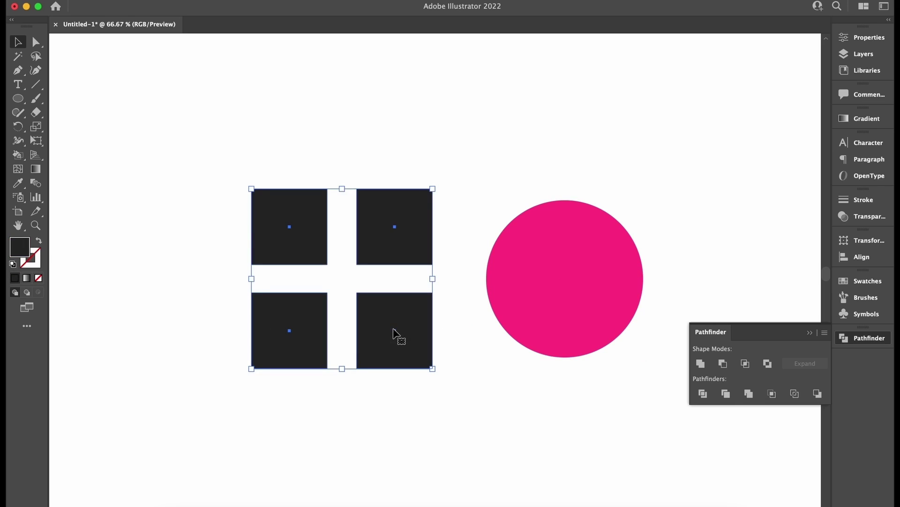
click(824, 334)
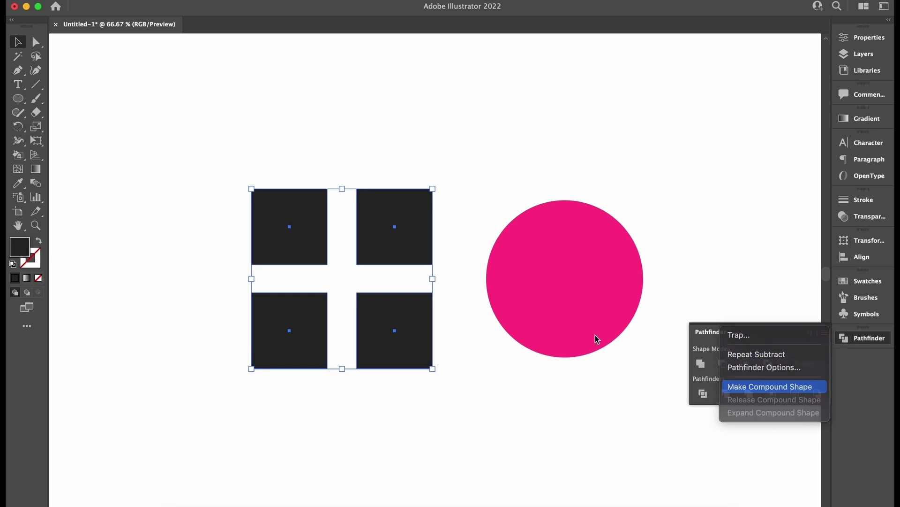
drag(588, 280, 390, 279)
- Try Minus Front on the circle and compound squares, try shifting the circle sideways, and undo both changes
drag(541, 171, 290, 353)
click(723, 365)
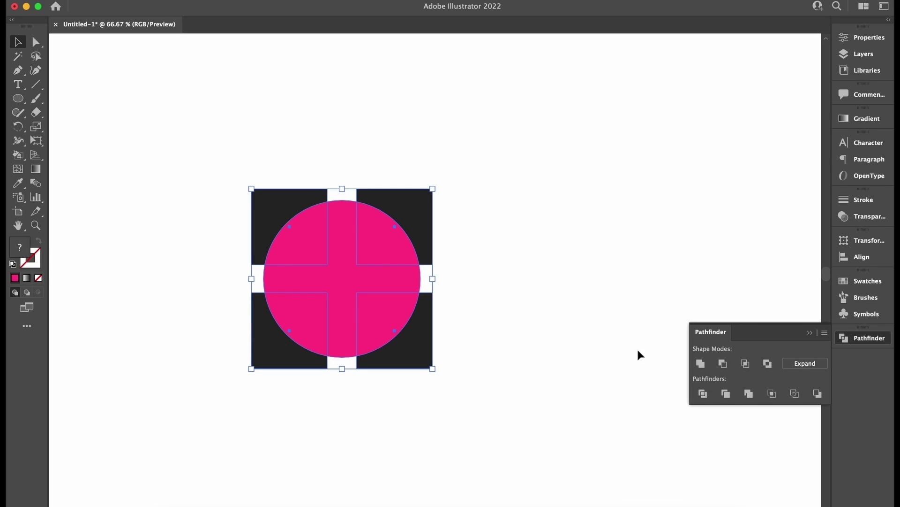
key(super+z)
click(548, 243)
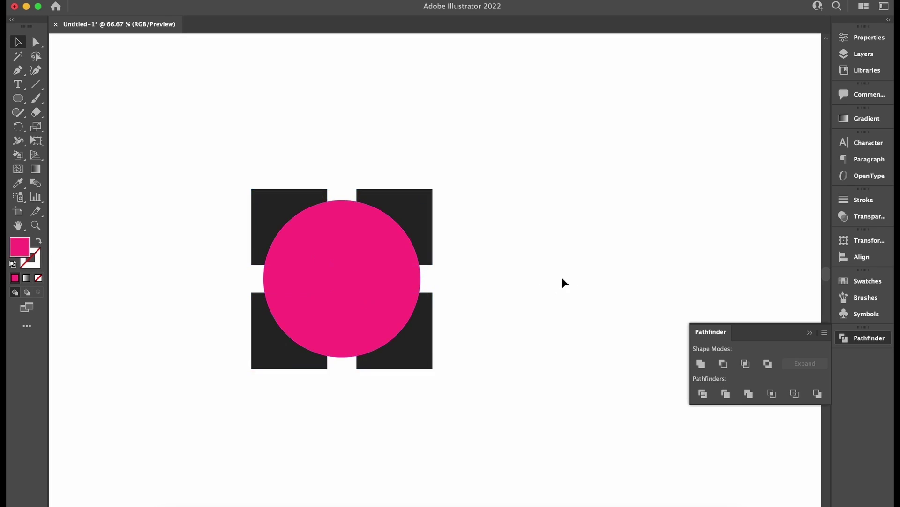
drag(379, 254, 415, 252)
key(super+z)
click(520, 161)
- Subtract the pink circle from the compound shape of four squares with Minus Front
drag(201, 113, 427, 406)
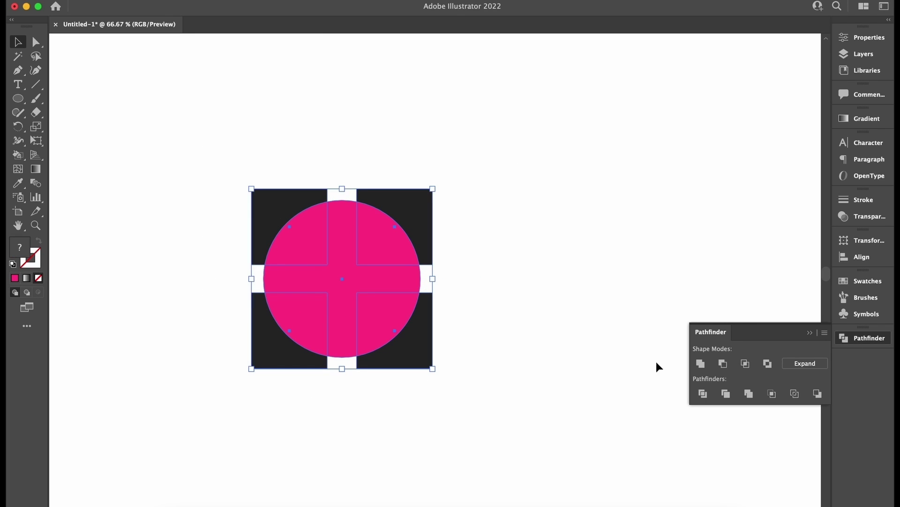
click(723, 364)
click(545, 274)
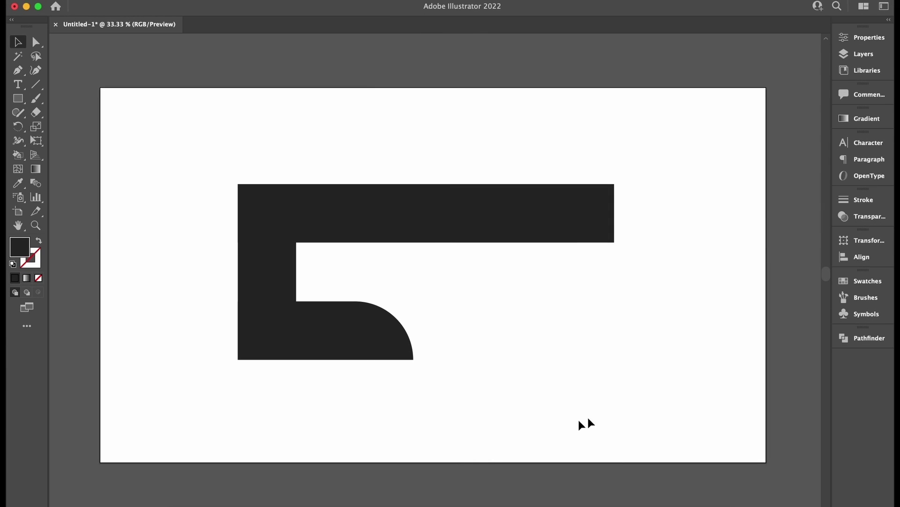
- Try moving the long horizontal bar away from the rest of the dark shape, and undo it
drag(219, 134, 672, 292)
scroll(672, 292, down, 1)
drag(547, 199, 558, 203)
drag(683, 308, 677, 353)
click(591, 317)
drag(516, 259, 563, 201)
key(super+z)
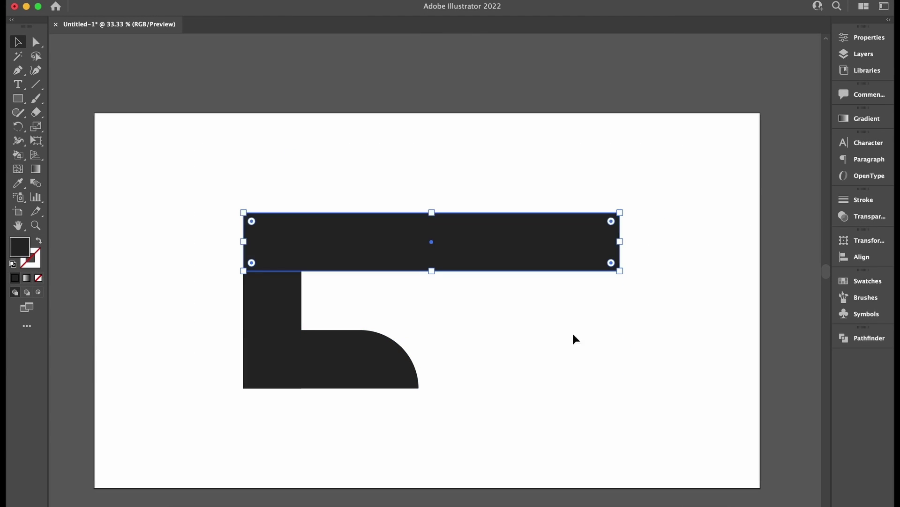
- Unite the long bar, vertical bar and rounded lower bar into an editable compound shape
drag(277, 127, 603, 428)
click(891, 334)
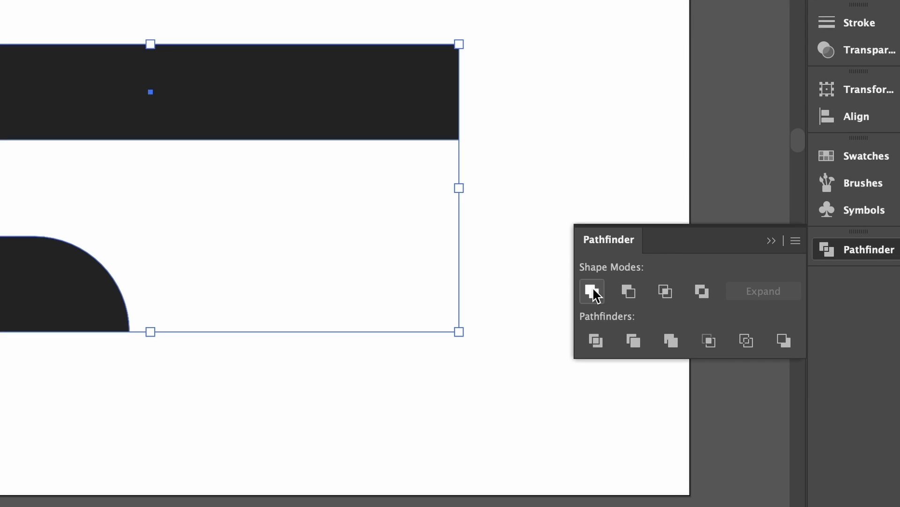
alt+click(592, 295)
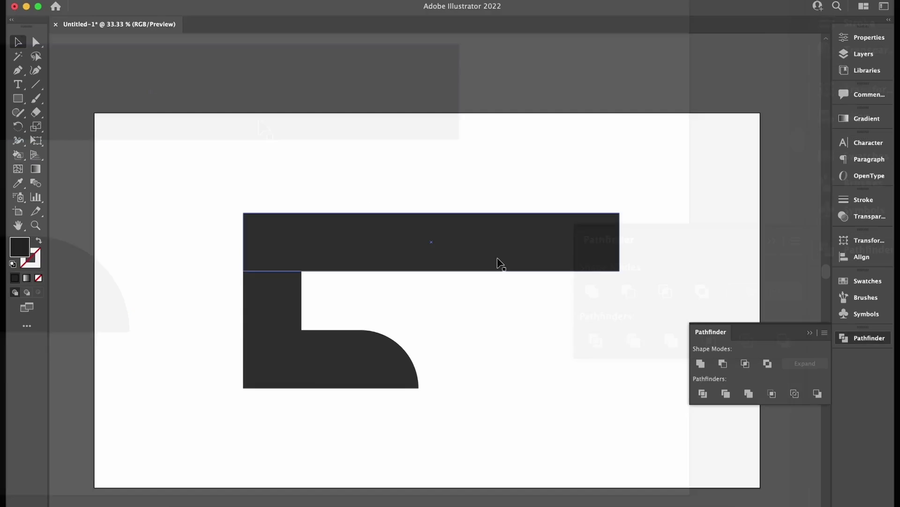
- Try moving the whole compound shape and its individual bars in isolation mode, and undo every move
drag(489, 244, 560, 185)
key(super+z)
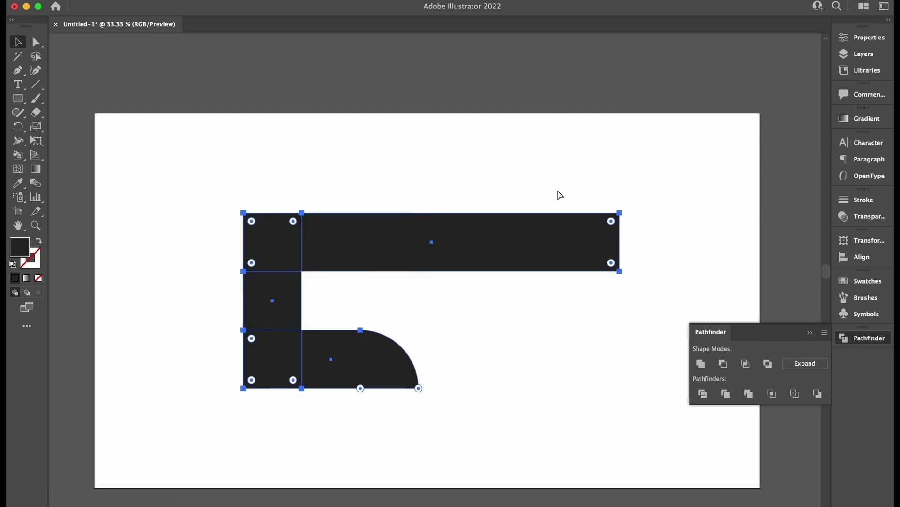
double_click(407, 236)
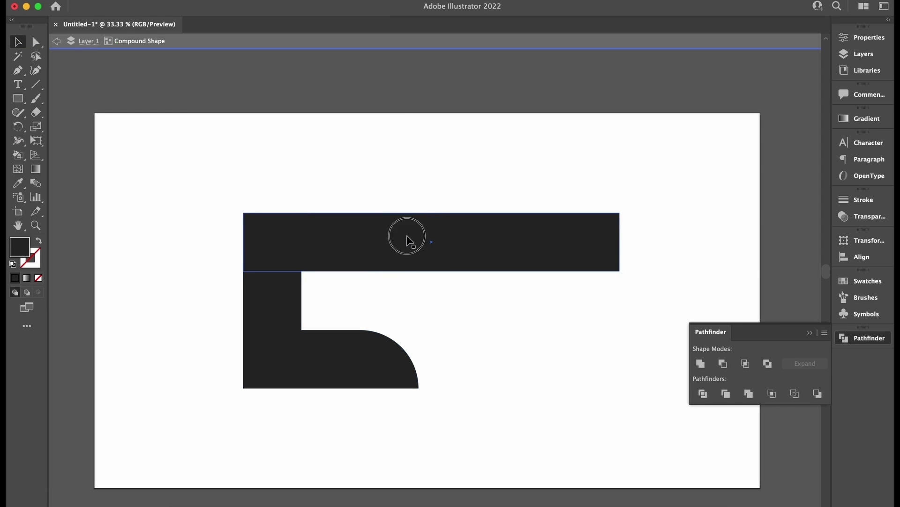
drag(394, 252, 419, 180)
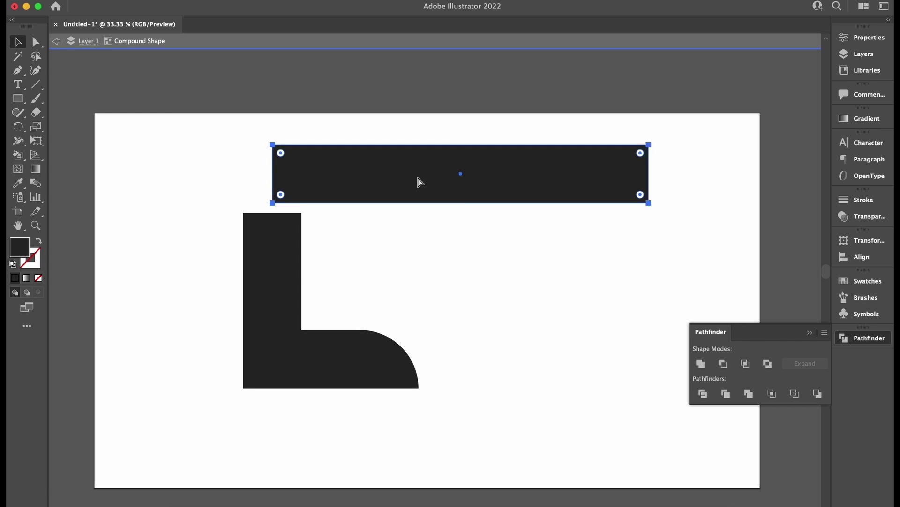
key(super+z)
drag(294, 292, 379, 387)
key(super+z)
key(super+z)
- Exit isolation mode and fully round the lower-right corner of the long top bar using the Direct Selection tool
key(a)
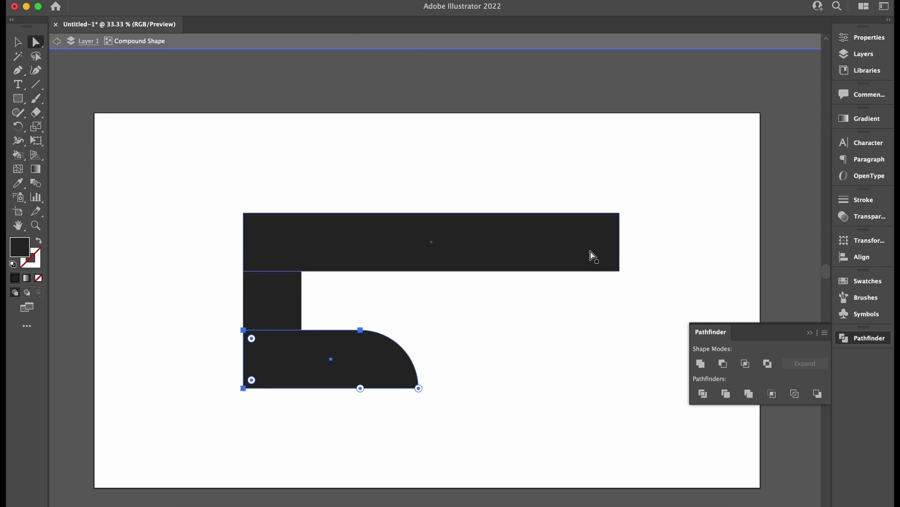
click(591, 326)
click(629, 46)
click(593, 249)
drag(611, 262, 503, 212)
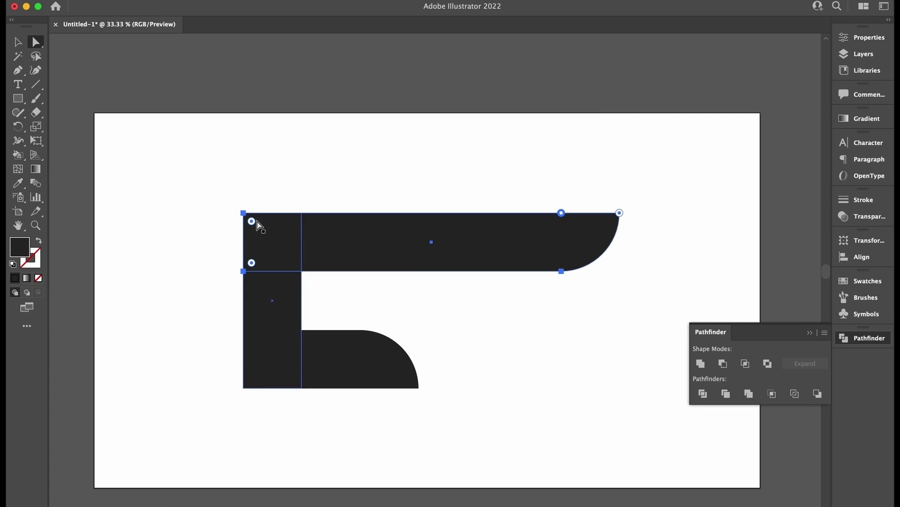
- Round the overlapping upper-left corners of the top bar and the vertical bar to form one curved outer corner
drag(252, 222, 296, 264)
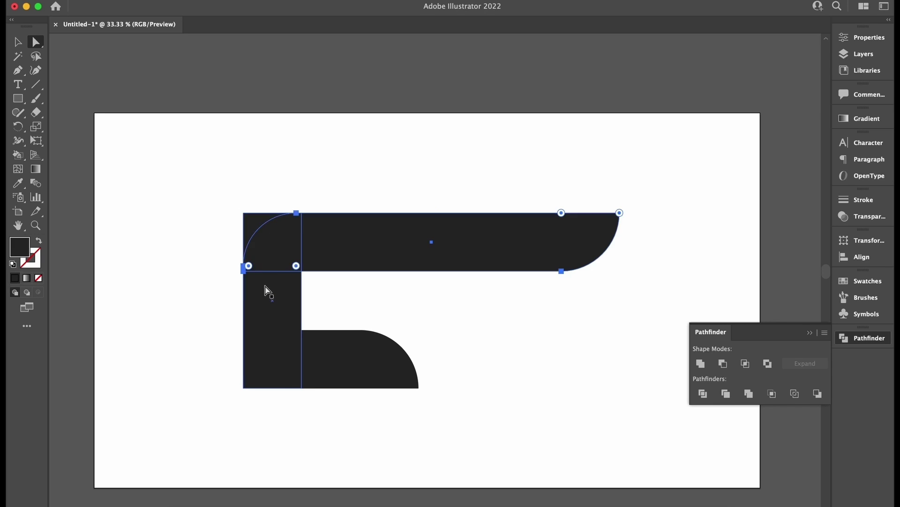
click(265, 243)
drag(251, 222, 320, 294)
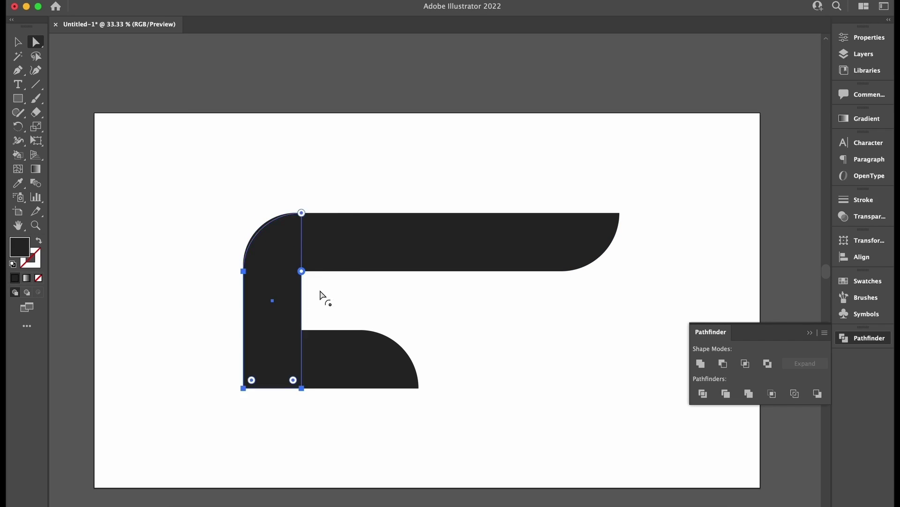
click(305, 248)
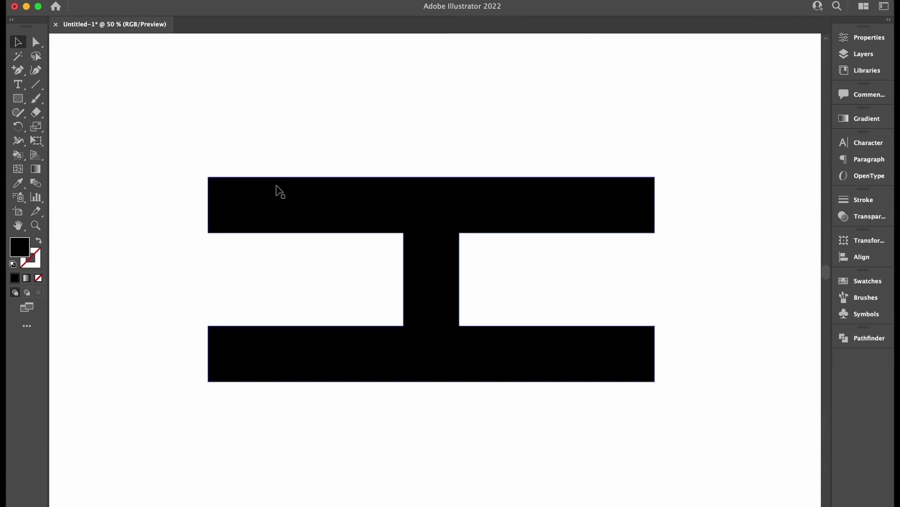
- Select the black I-shaped path and increase the anchor point display size in the Selection & Anchor Display preferences
drag(175, 114, 718, 434)
key(a)
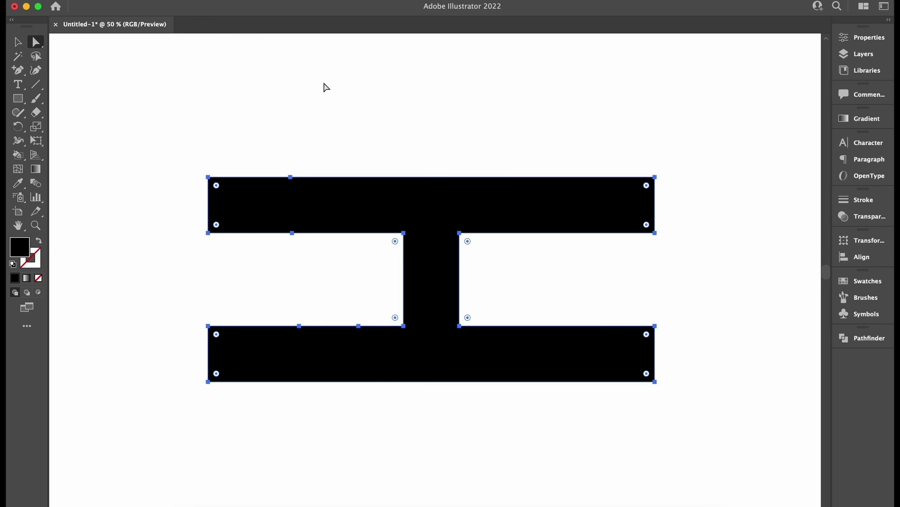
key(super+k)
click(280, 102)
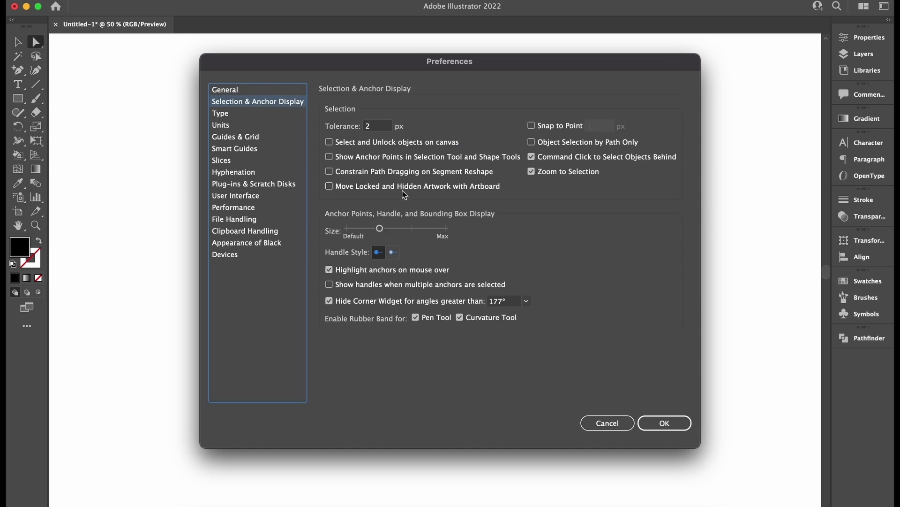
click(664, 423)
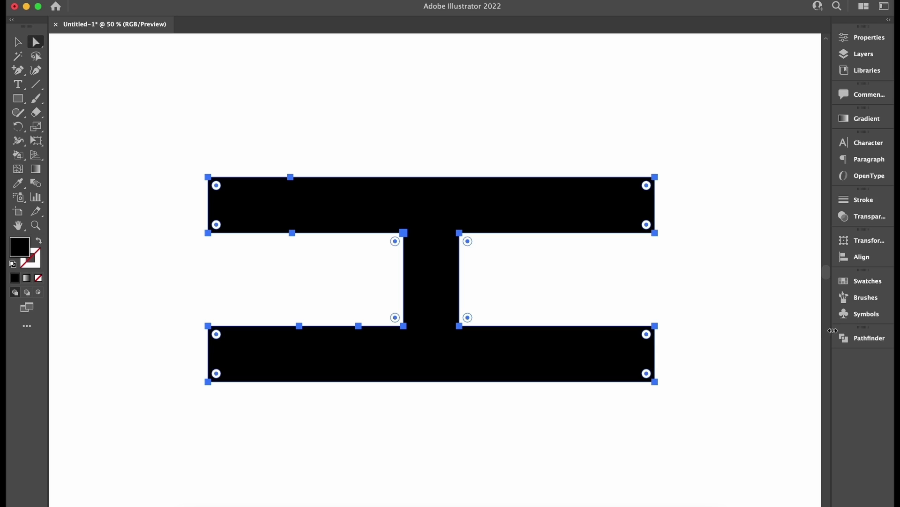
- Disable Remove Redundant Points in the Pathfinder Options
click(860, 340)
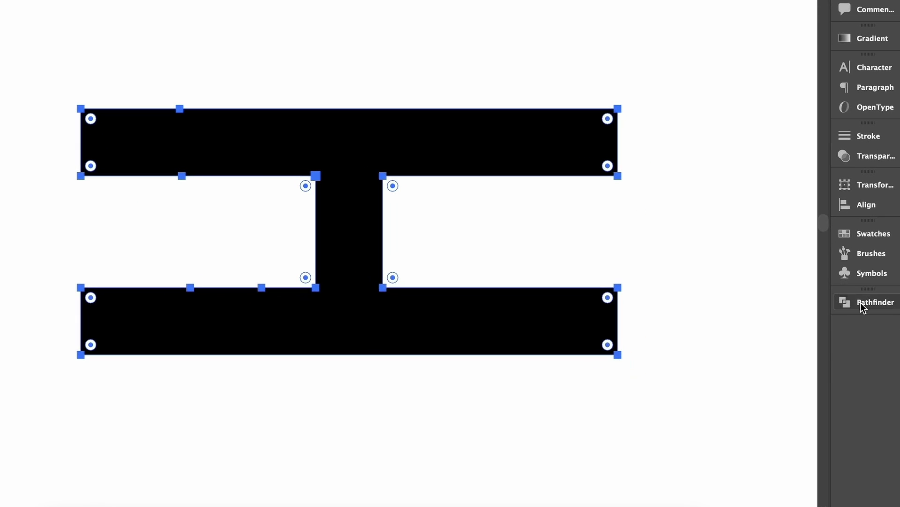
click(824, 296)
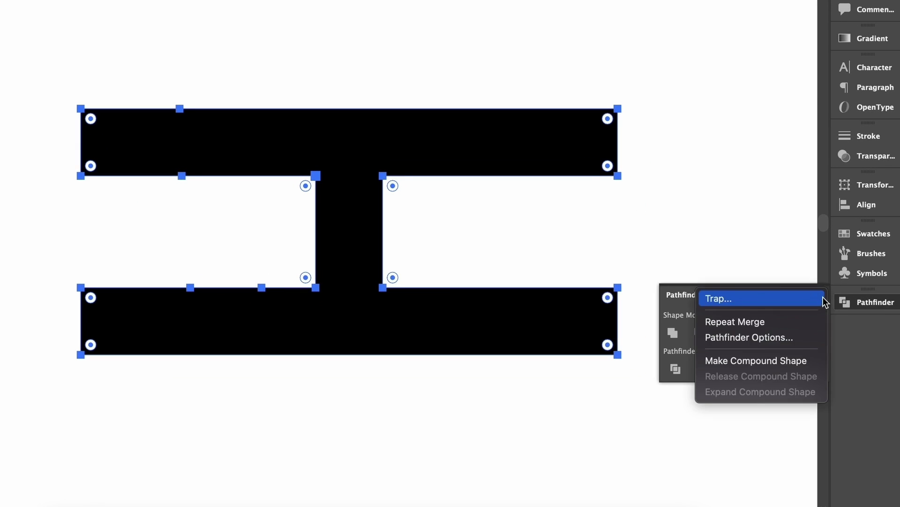
click(790, 337)
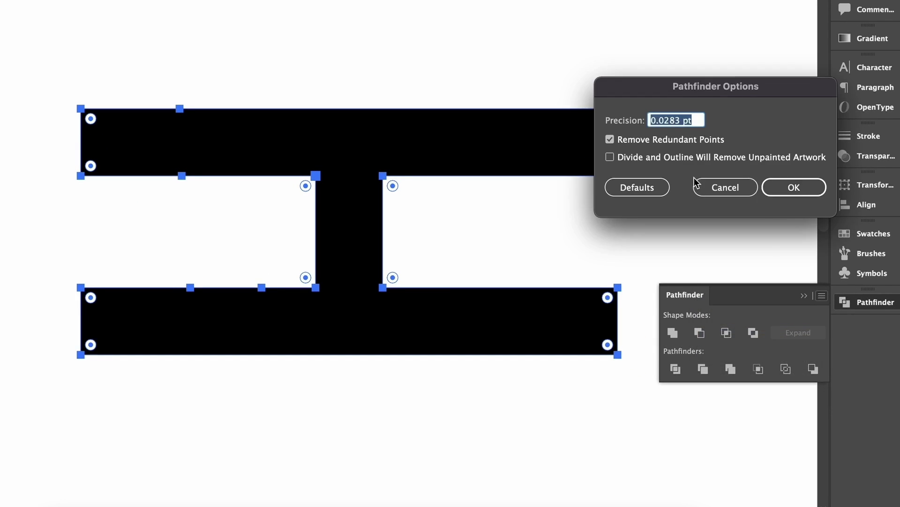
drag(697, 86, 745, 97)
click(702, 152)
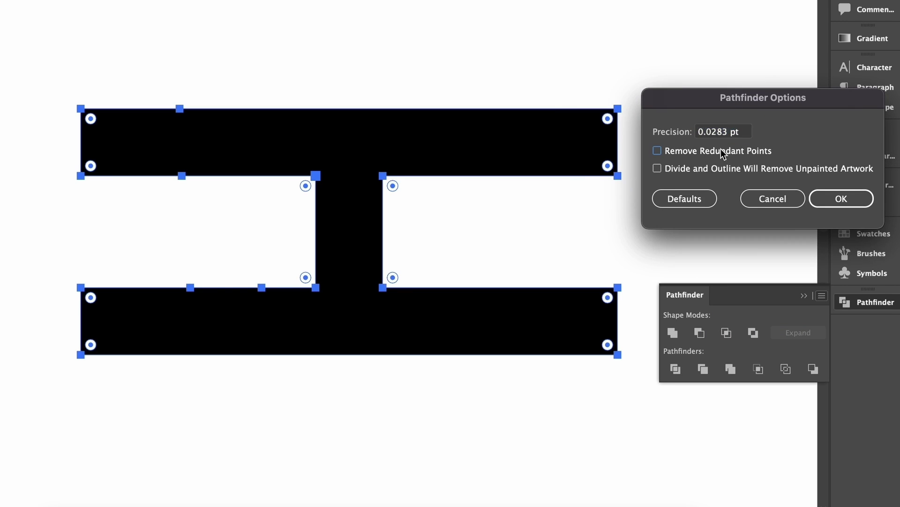
click(853, 197)
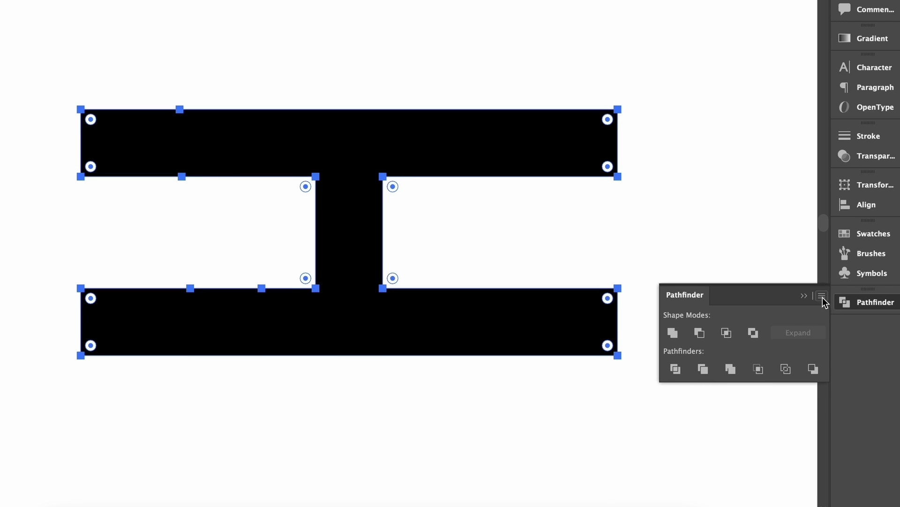
- Enable Remove Redundant Points with a new Precision value in the Pathfinder Options, and apply Merge to the I-shaped path
click(822, 296)
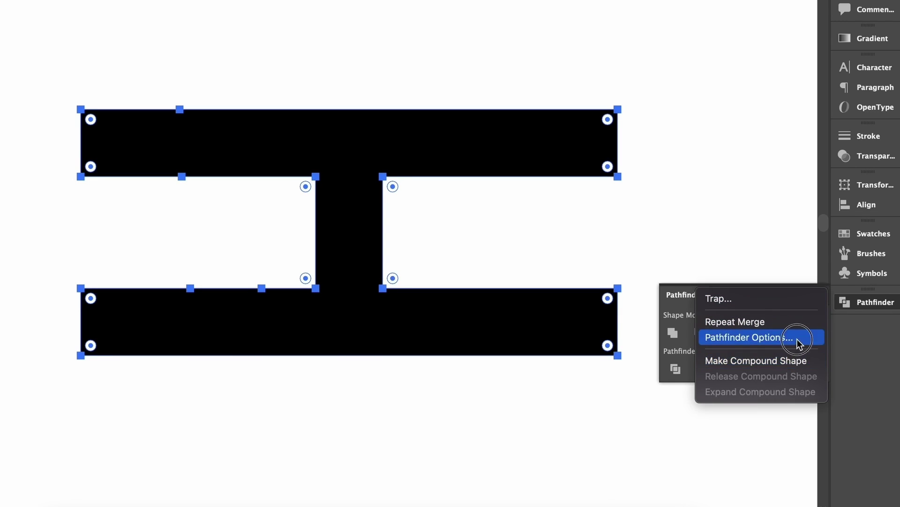
click(796, 337)
click(711, 153)
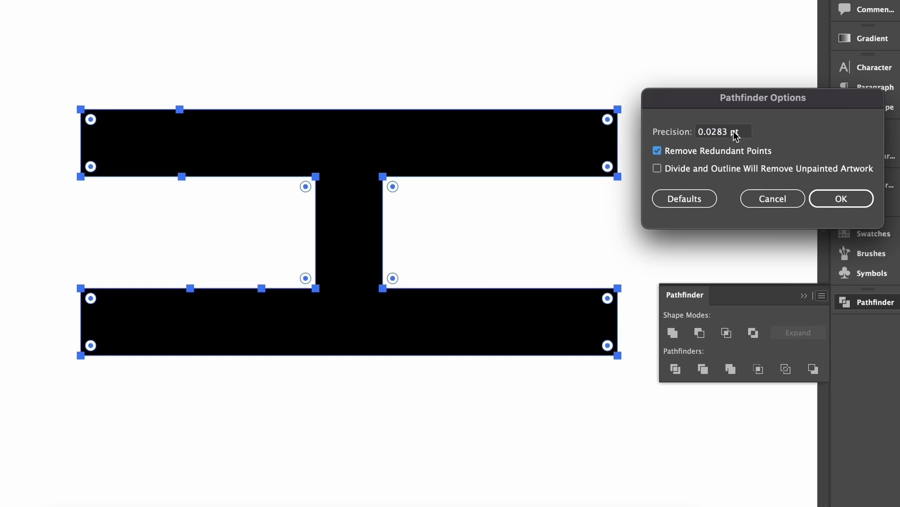
drag(727, 133, 714, 135)
text(1)
click(853, 198)
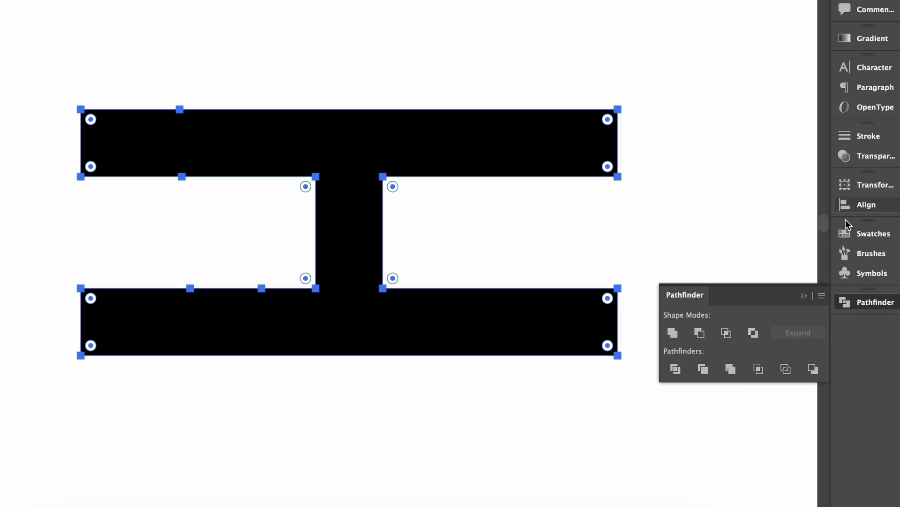
click(733, 373)
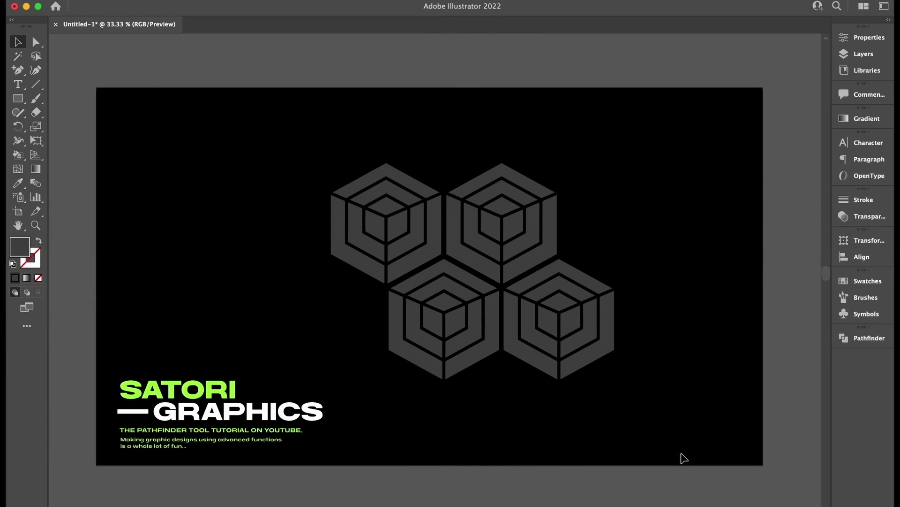
drag(678, 438, 687, 442)
drag(269, 133, 669, 256)
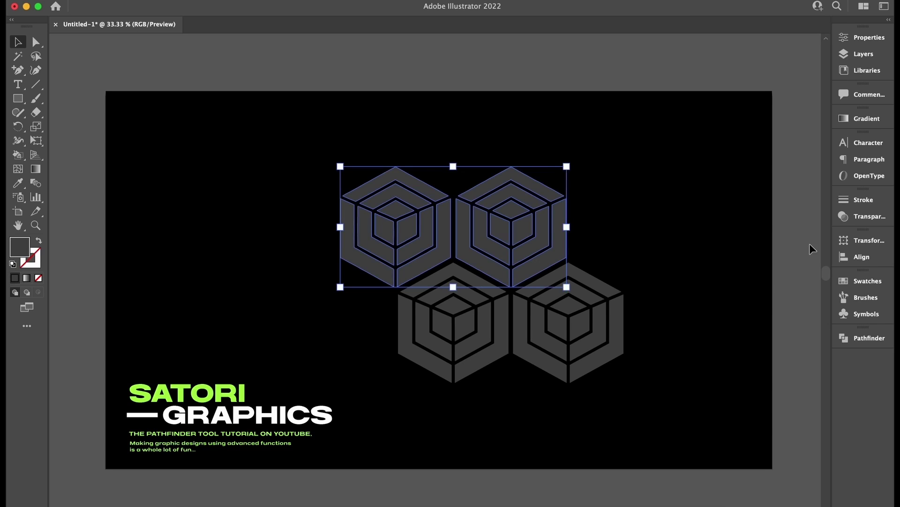
click(855, 338)
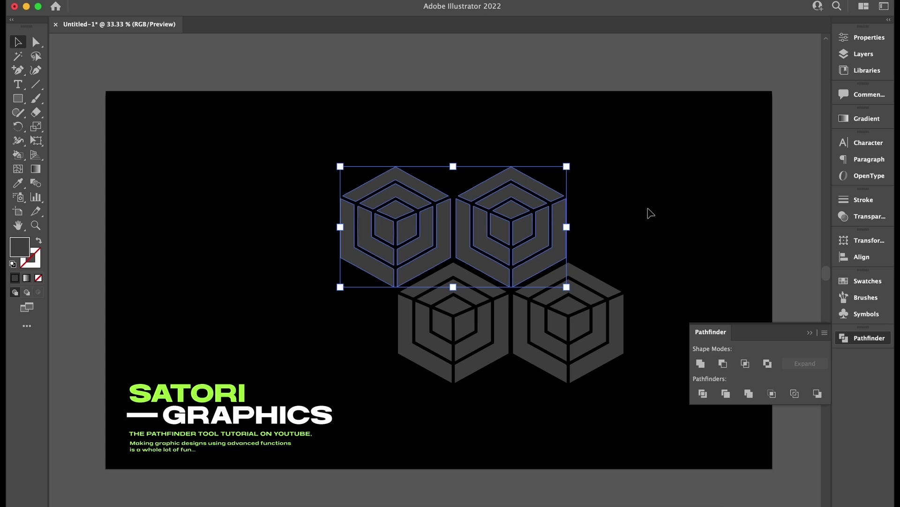
click(648, 215)
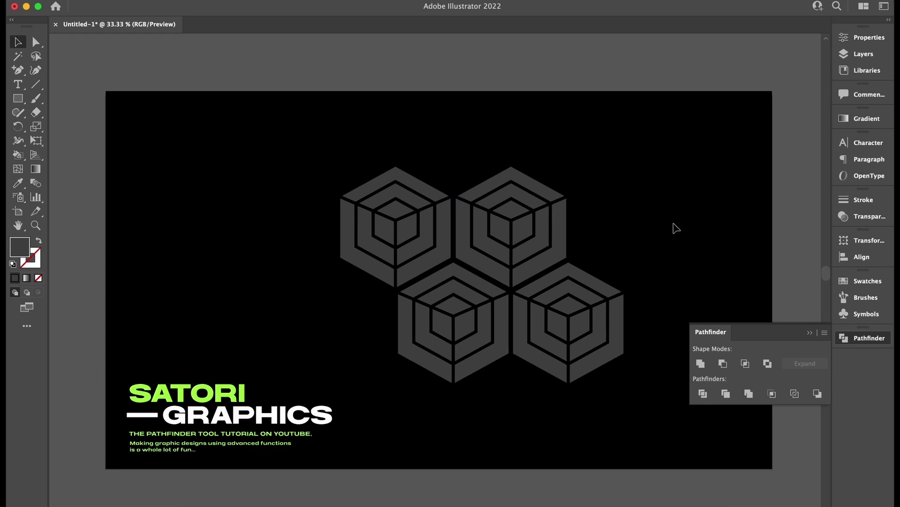
click(811, 332)
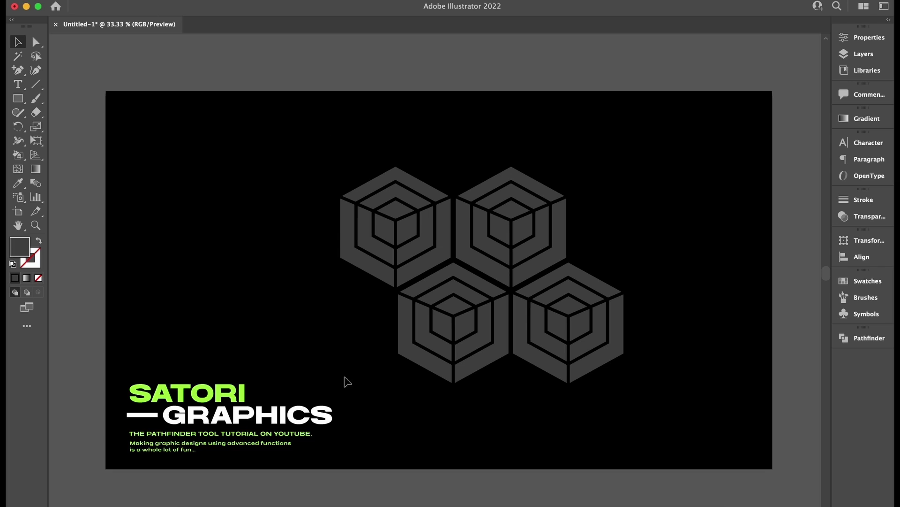
- Try moving the green SATORI heading further up the artboard, and undo it
drag(211, 393, 228, 258)
click(332, 202)
key(super+z)
key(super+z)
key(super+z)
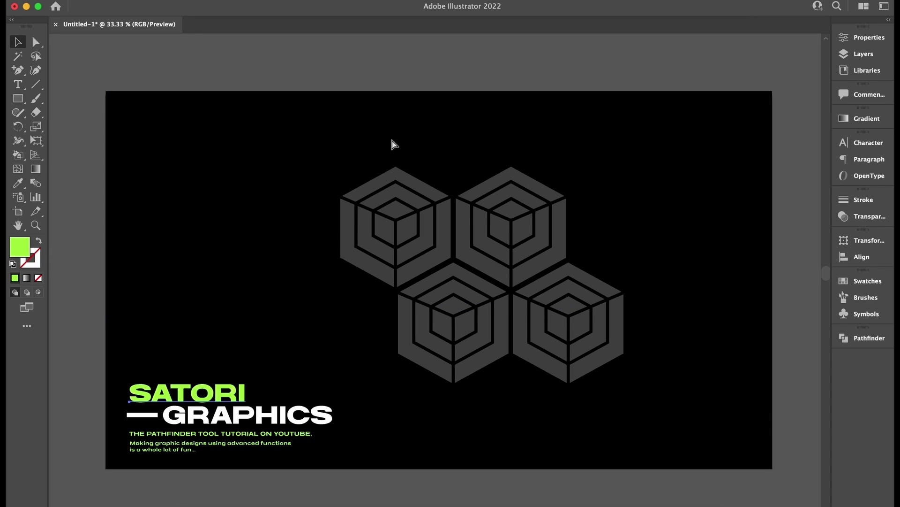
- Select the four grey hexagonal cubes, try moving the artwork at the lower-right cube, and undo it
drag(306, 107, 755, 351)
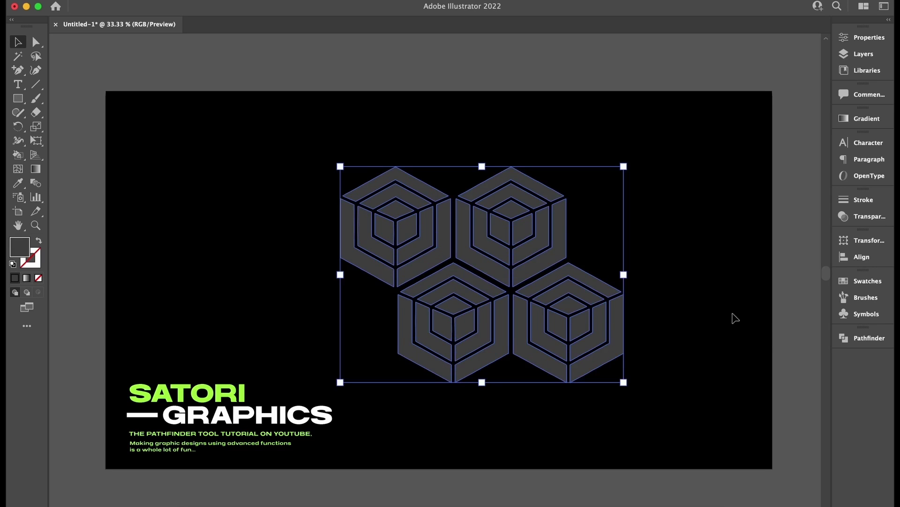
click(627, 338)
drag(615, 341, 688, 283)
click(669, 320)
key(super+z)
click(734, 345)
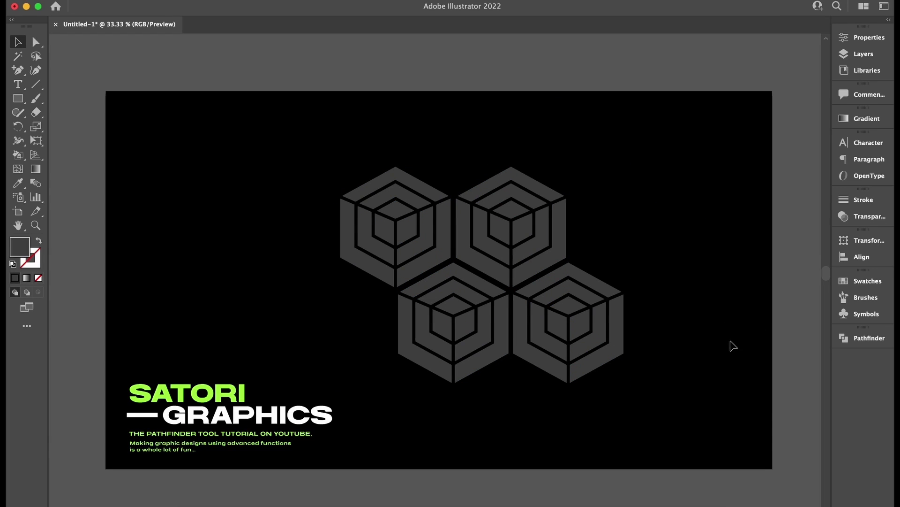